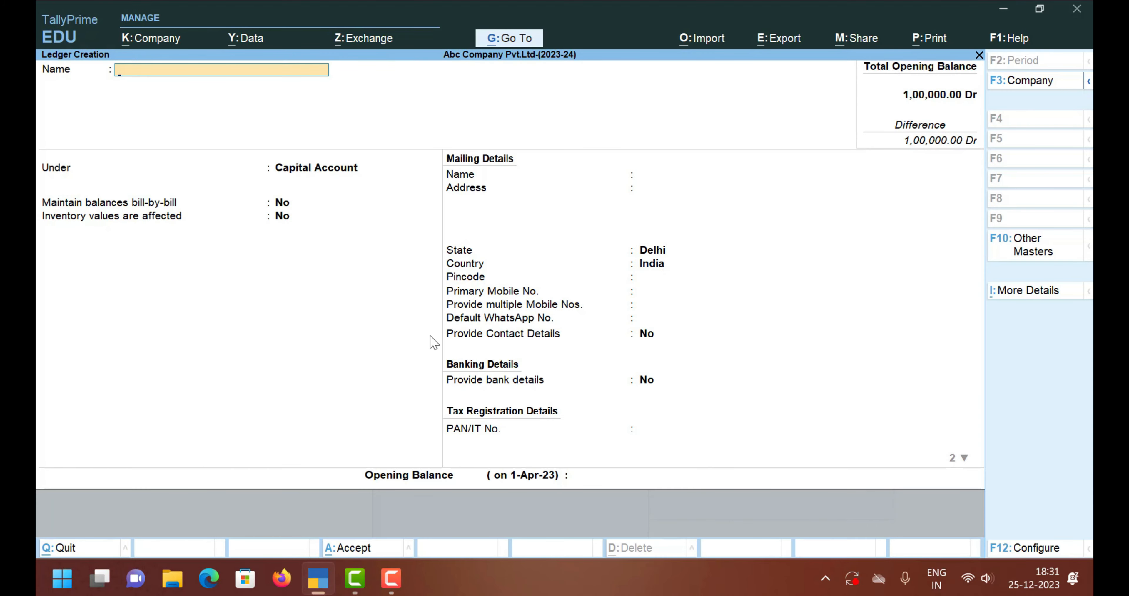
- Review the existing Sundry Debtors ledger, close it without saving and return to the Gateway of Tally
key("Escape")
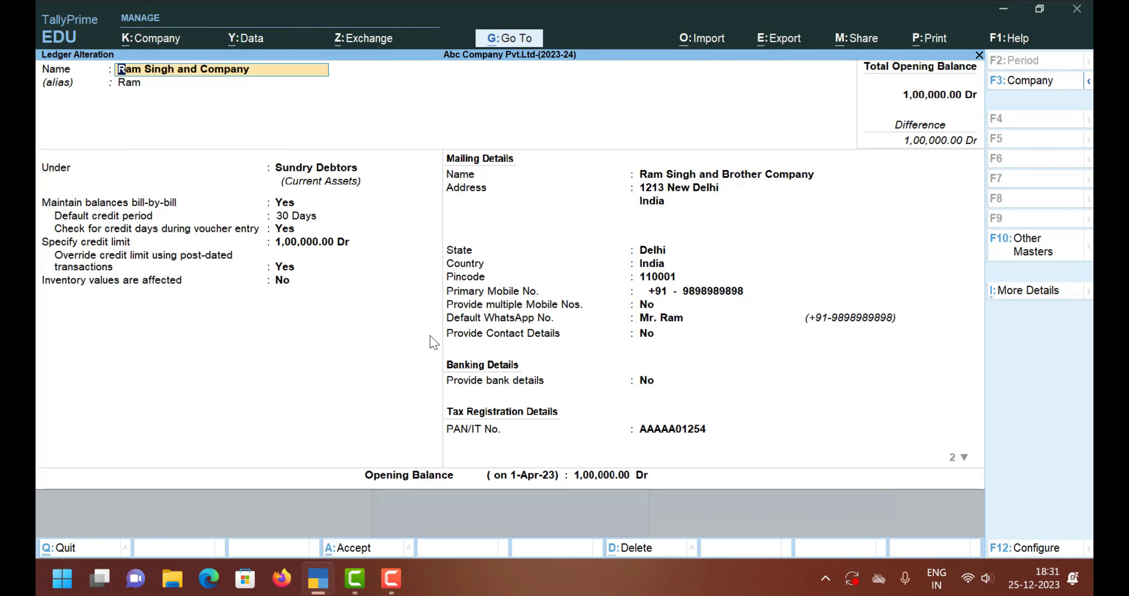
key("Return")
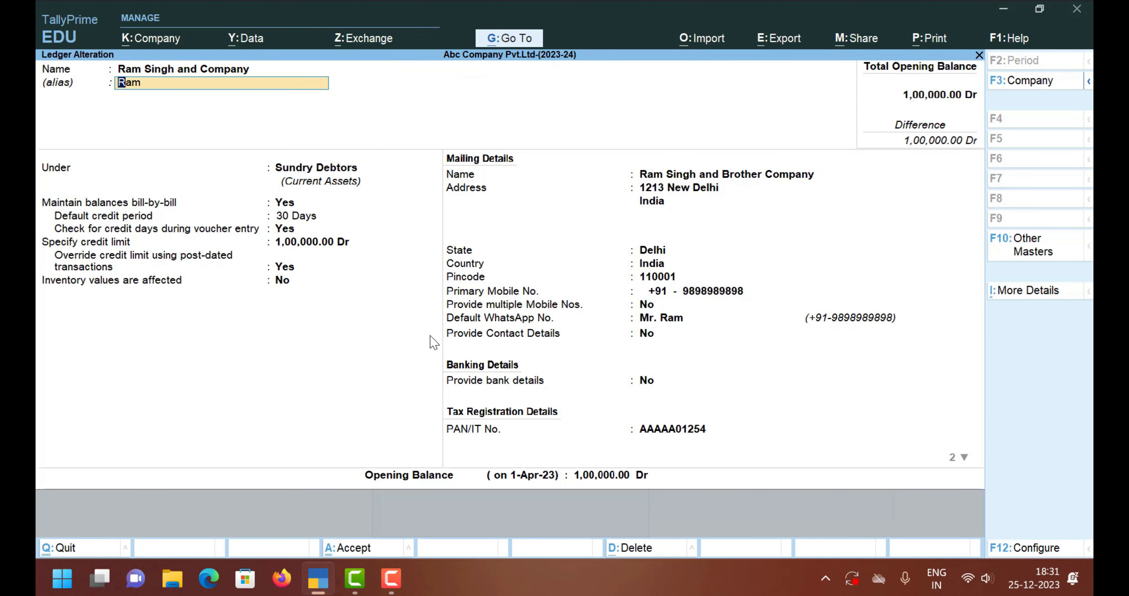
key("Escape")
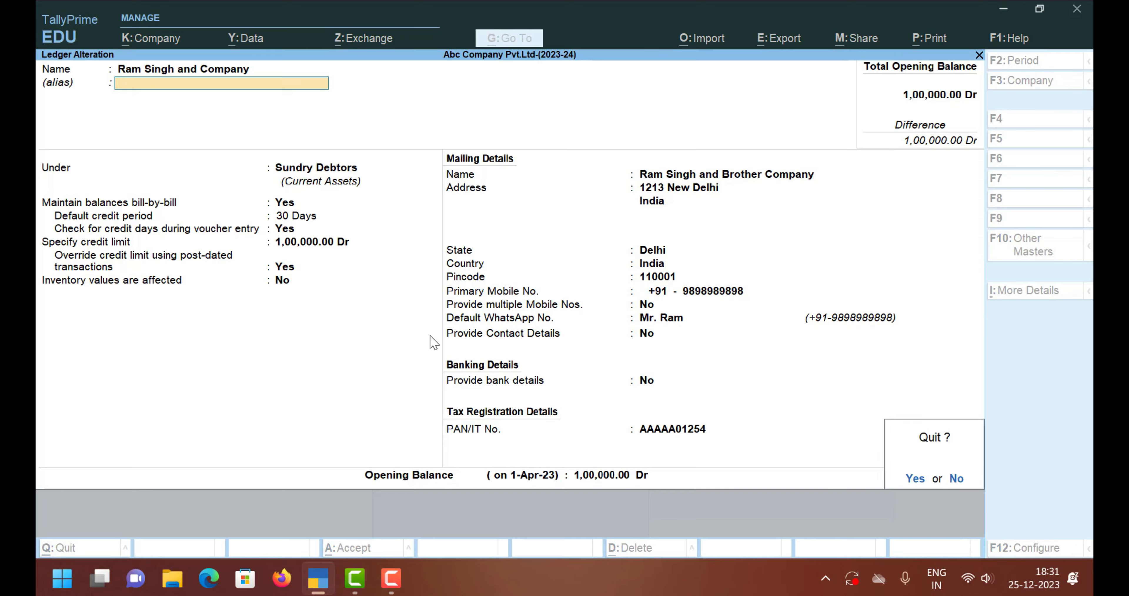
key("y")
key("Escape")
key("Escape")
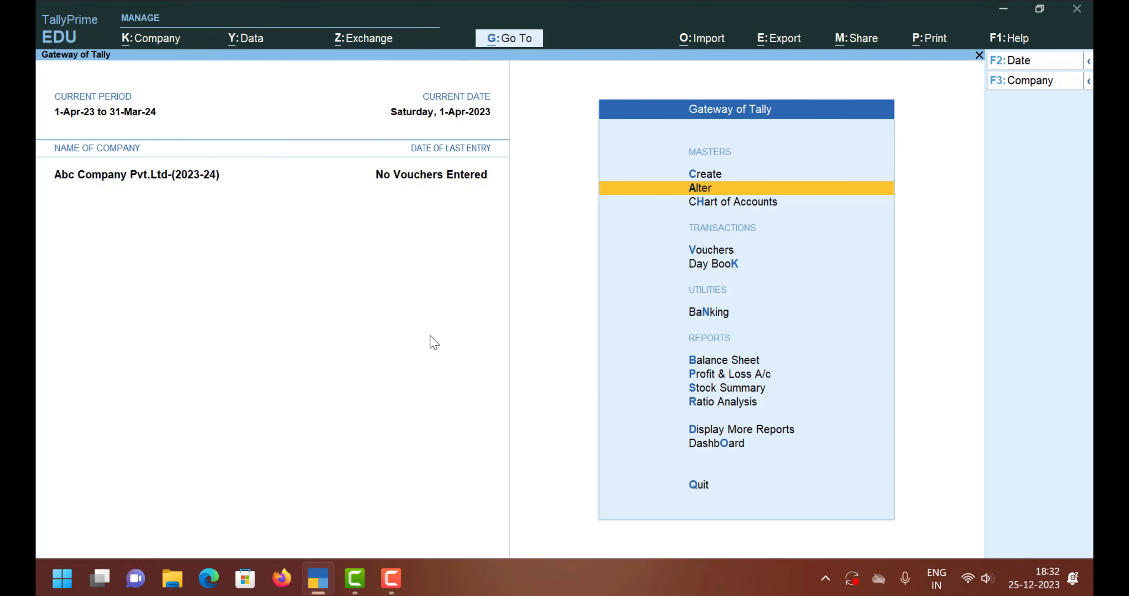
- Start a new ledger named Abc Company Noida and configure its form to include language, description and notes fields
key("Up")
key("Return")
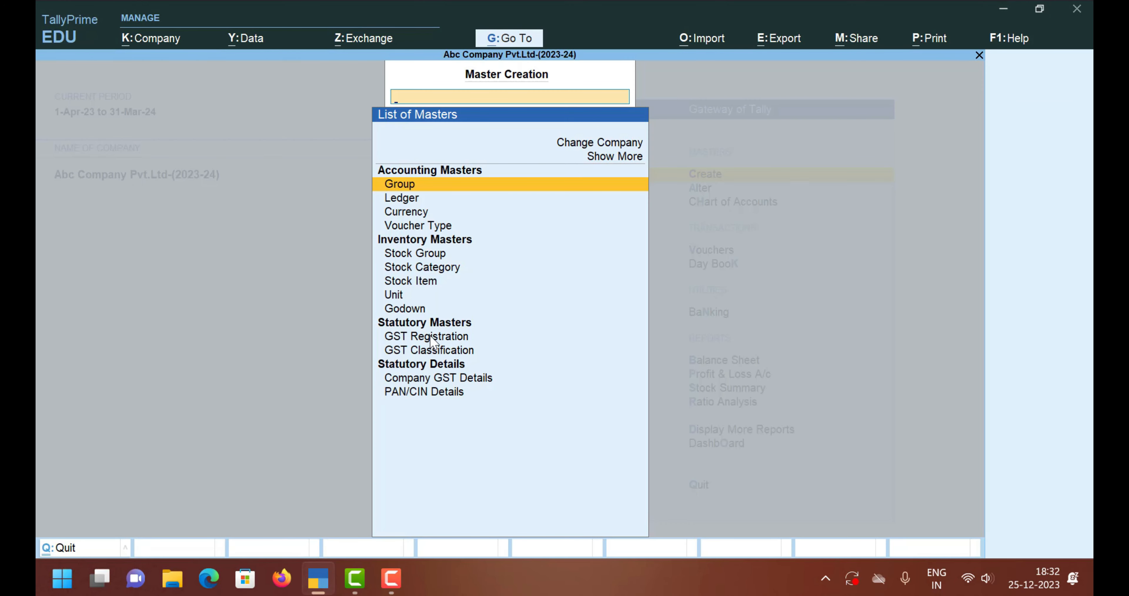
key("Down")
key("Return")
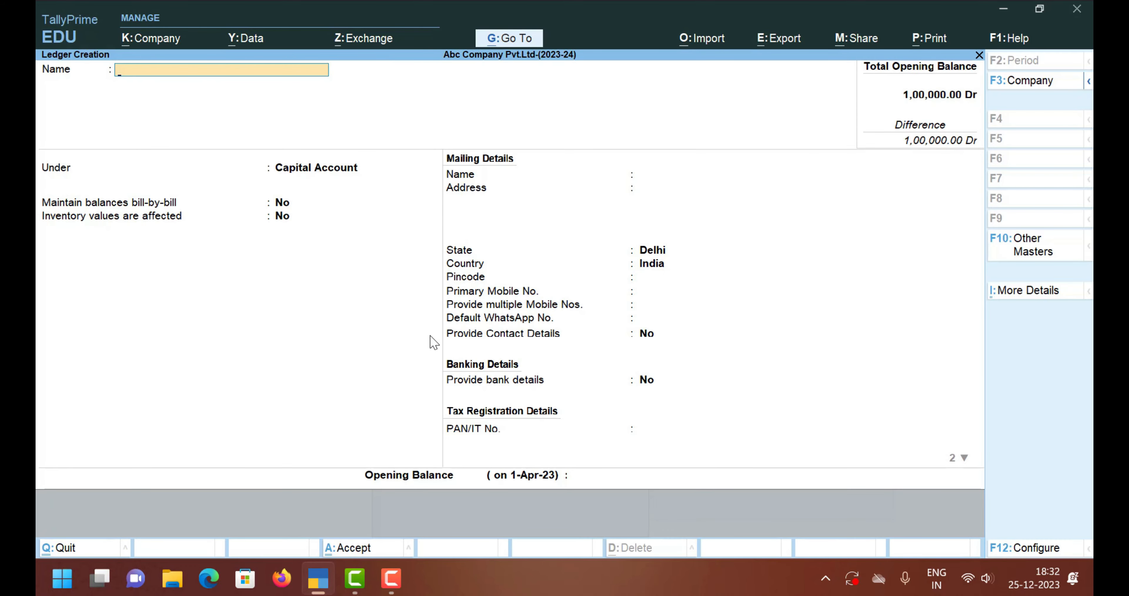
type("Abc Company Noida")
key("Return")
key("F12")
key("ctrl+a")
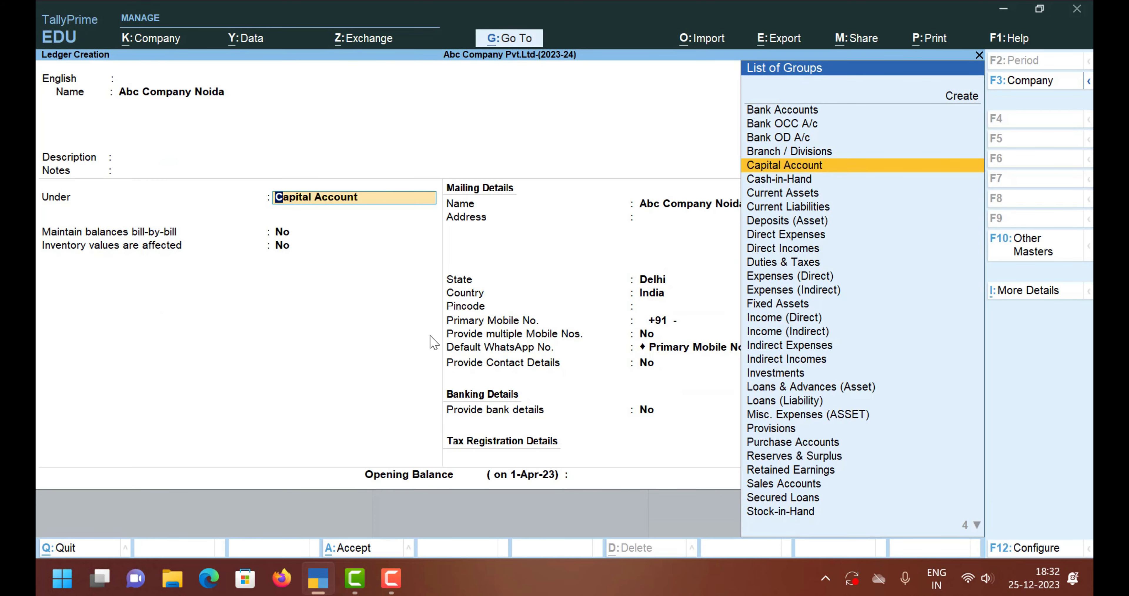
- Place the Abc Company Noida ledger under the Sundry Creditors group, leaving its description and notes empty
key("BackSpace")
key("BackSpace")
key("BackSpace")
key("BackSpace")
key("Return")
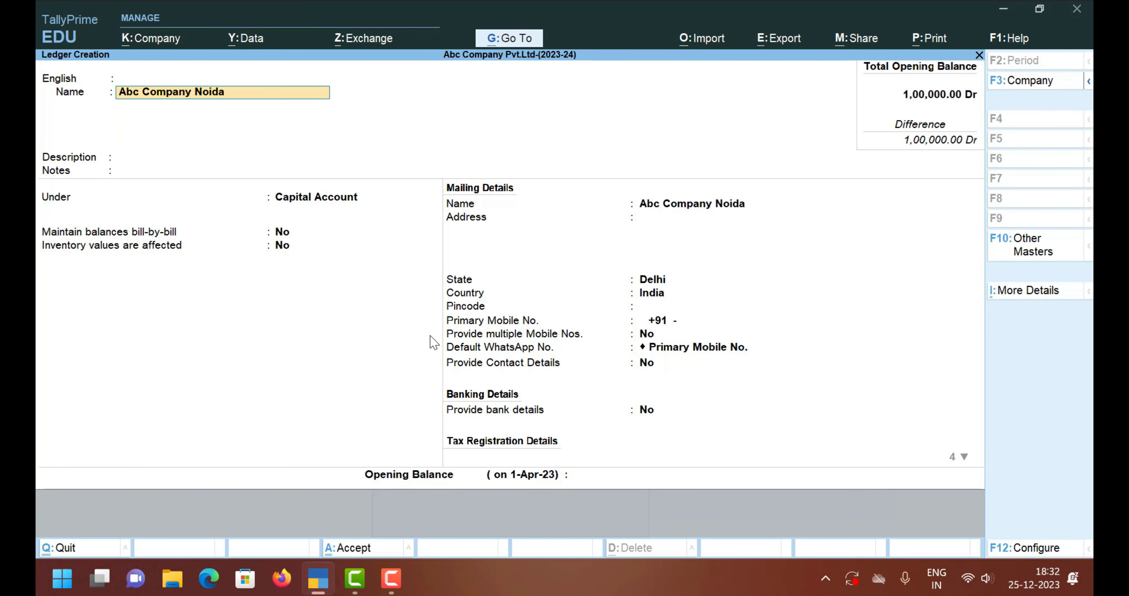
key("Return")
key("Return")
key("Return")
type("sundry c")
key("Return")
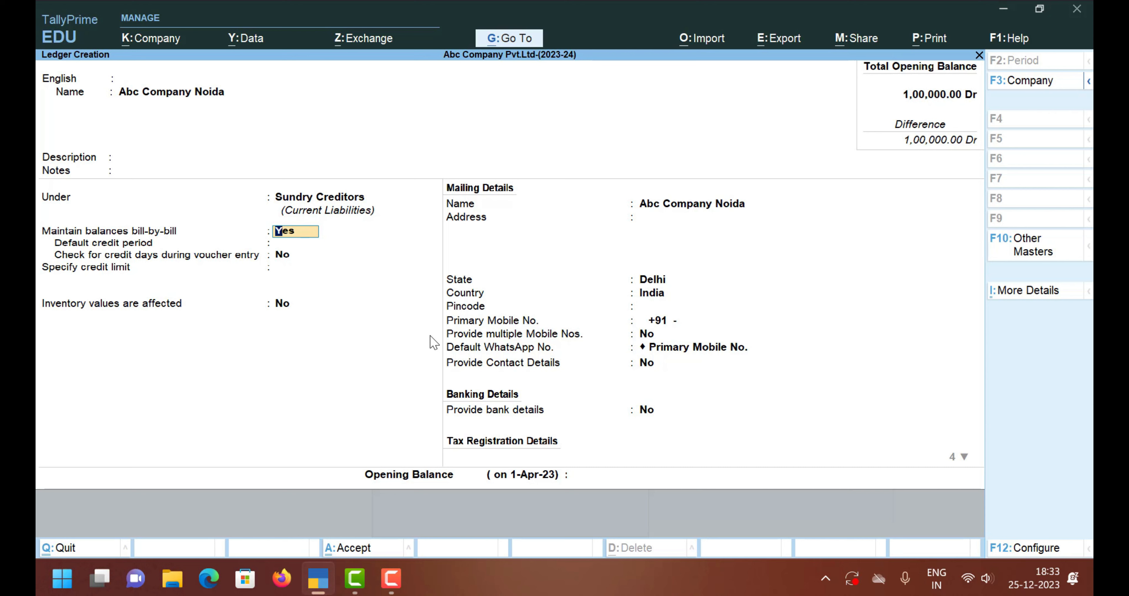
- Keep bill-by-bill balances at Yes, set the default credit period to 30 days and enable checking credit days during voucher entry
key("Return")
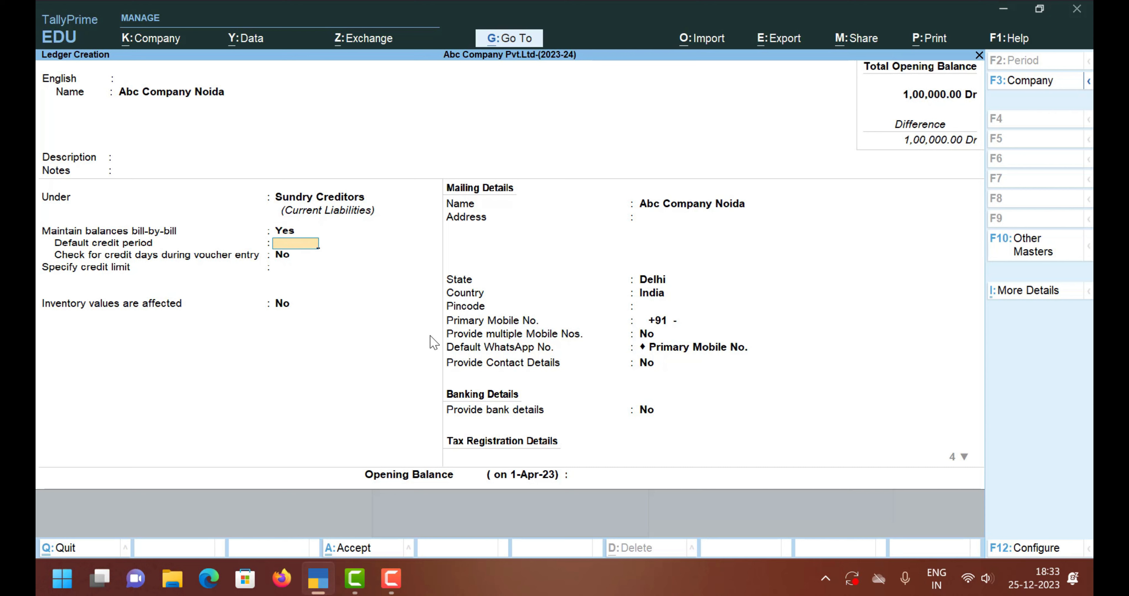
type("30")
key("Return")
key("y")
key("Return")
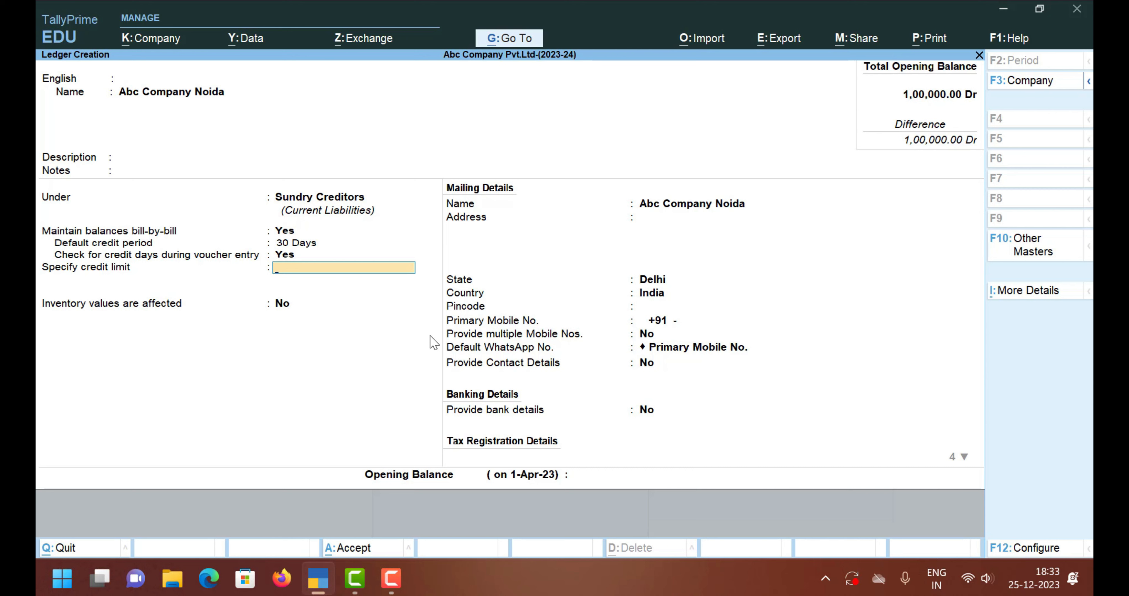
- Change the ledger's group to Capital Account
key("Up")
key("Up")
key("Up")
key("Up")
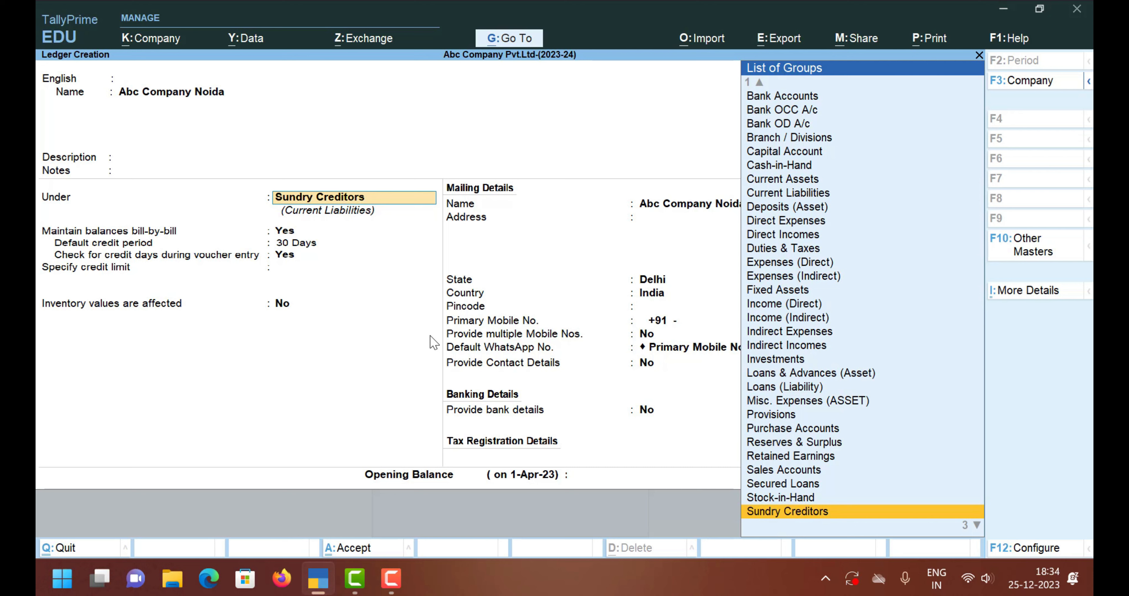
key("BackSpace")
type("cap")
key("Return")
- Rename the ledger as Office Expenses, leaving its additional language, description and notes empty
key("ctrl+a")
type("Office Expenses")
key("Return")
key("Return")
key("Return")
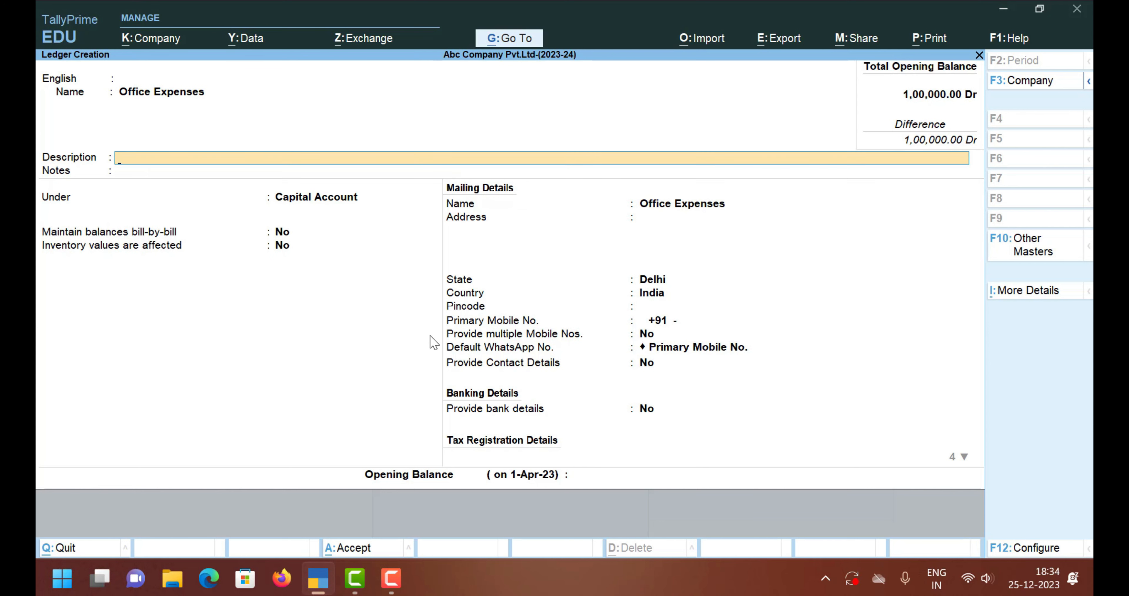
key("BackSpace")
key("Return")
key("Return")
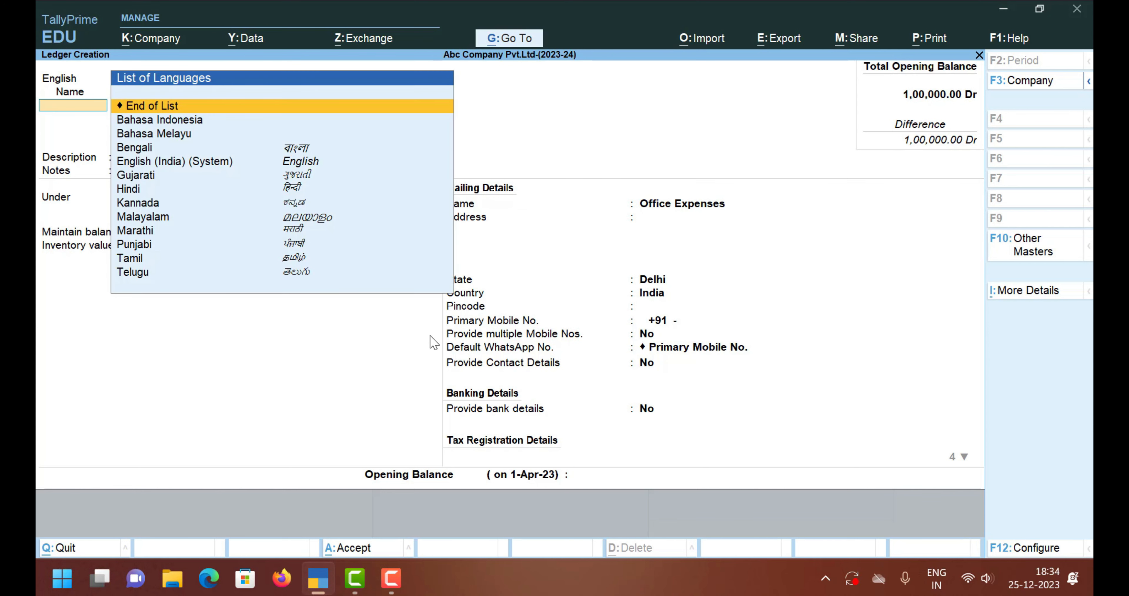
key("Return")
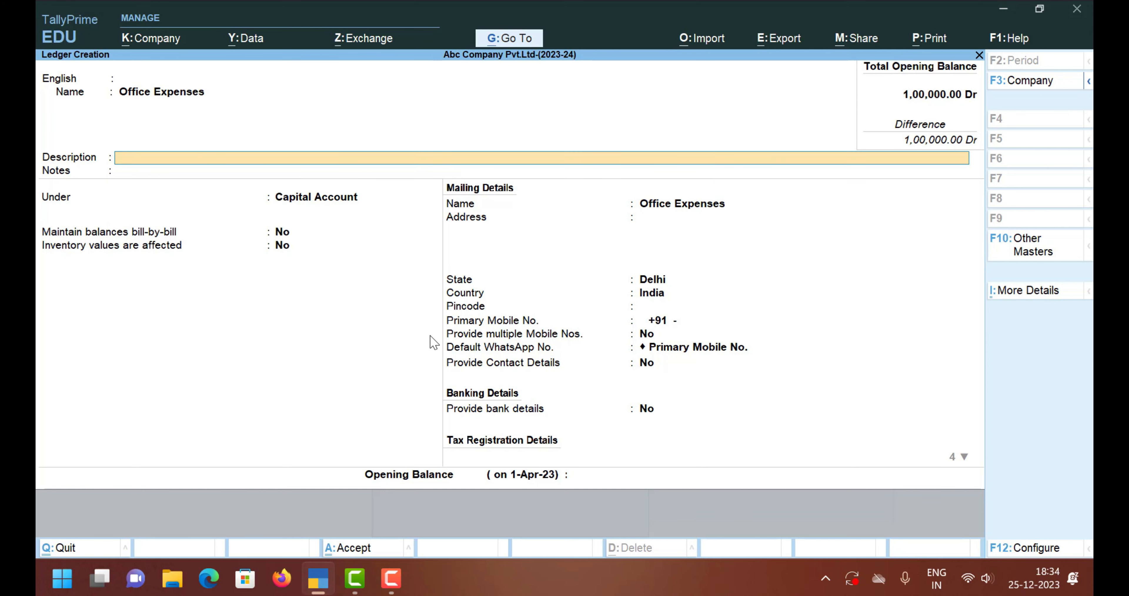
key("Return")
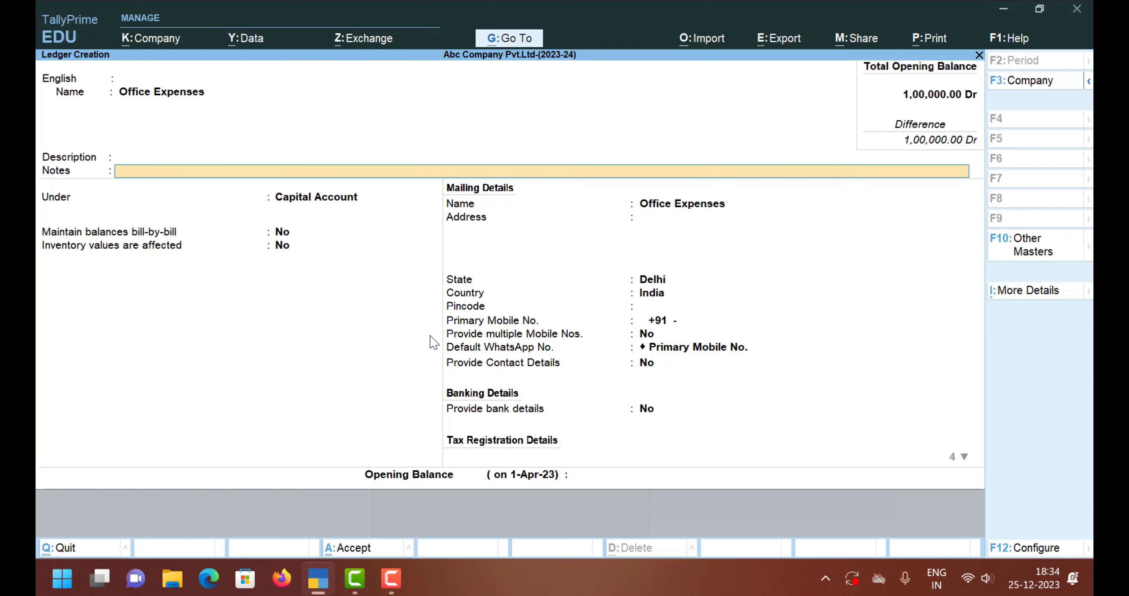
key("Return")
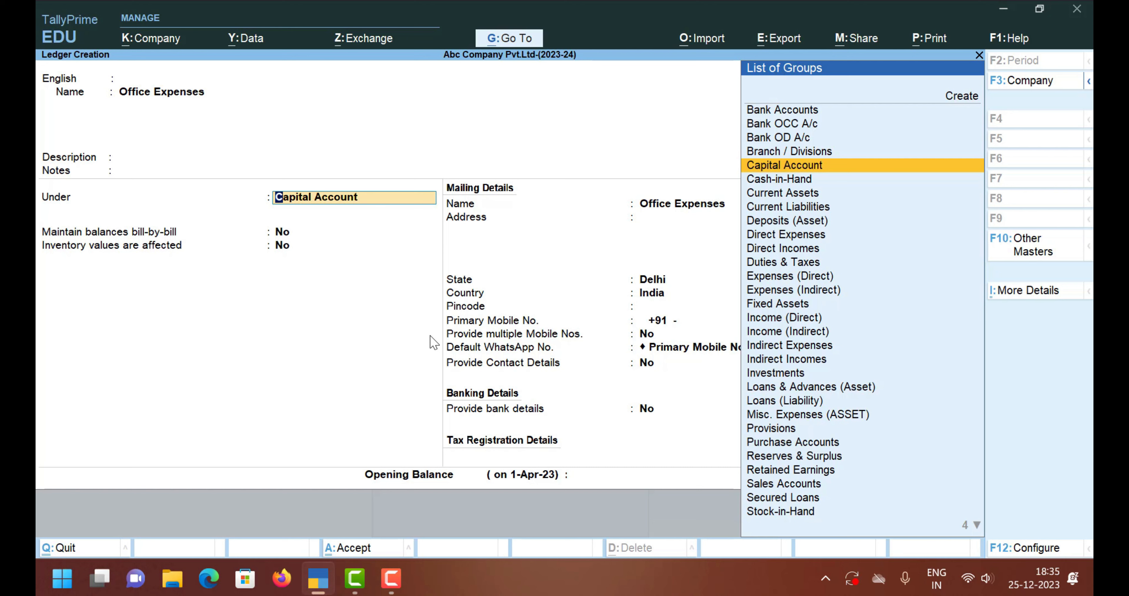
- Filter the ledger groups by "Exp" and examine the direct, indirect and miscellaneous expense groups
type("Ex")
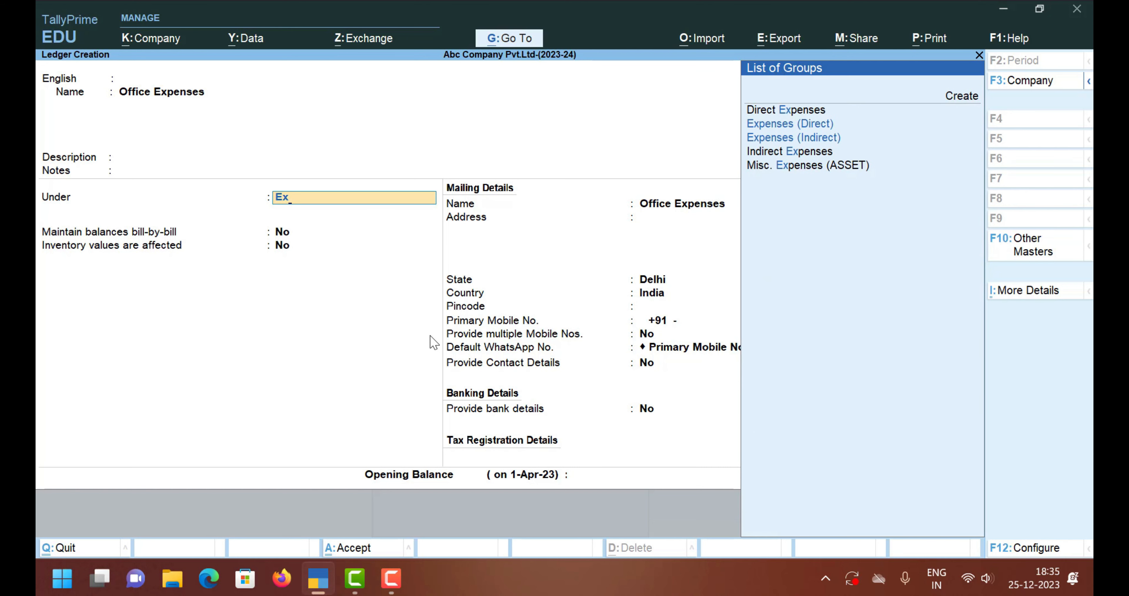
type("p")
key("Down")
key("Down")
key("Down")
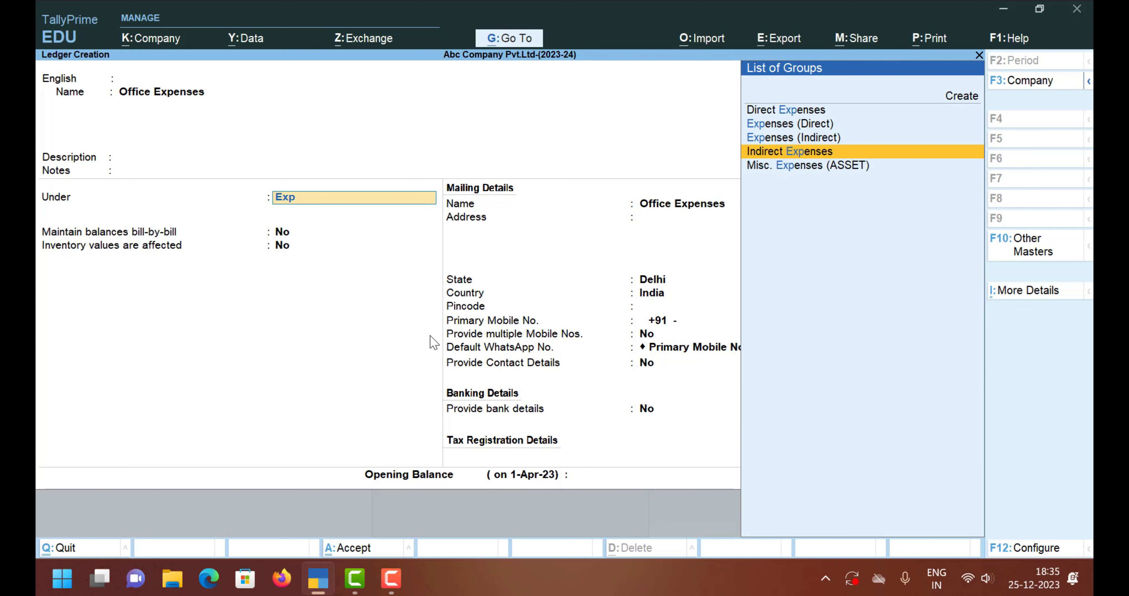
key("Up")
key("Up")
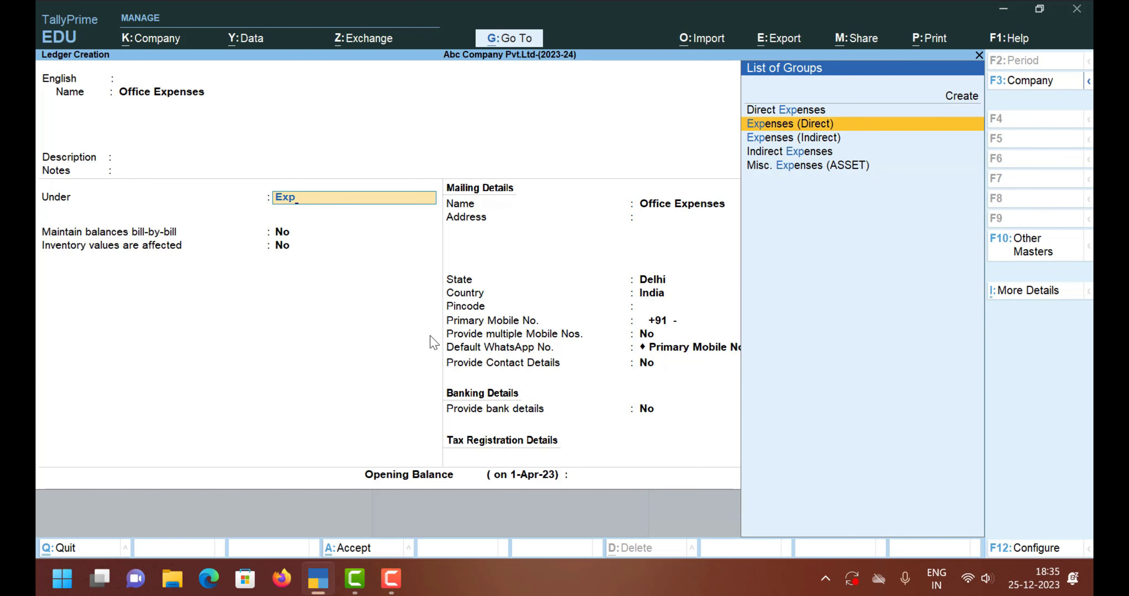
key("Down")
key("Down")
key("Up")
key("Up")
key("Up")
key("Down")
key("Down")
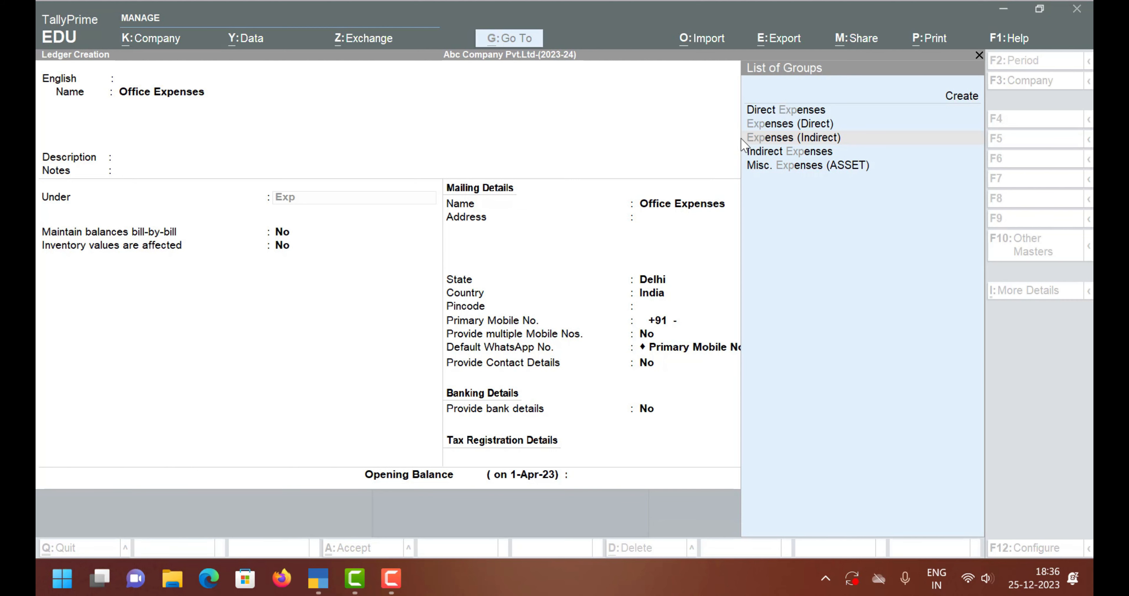
left_click(771, 113)
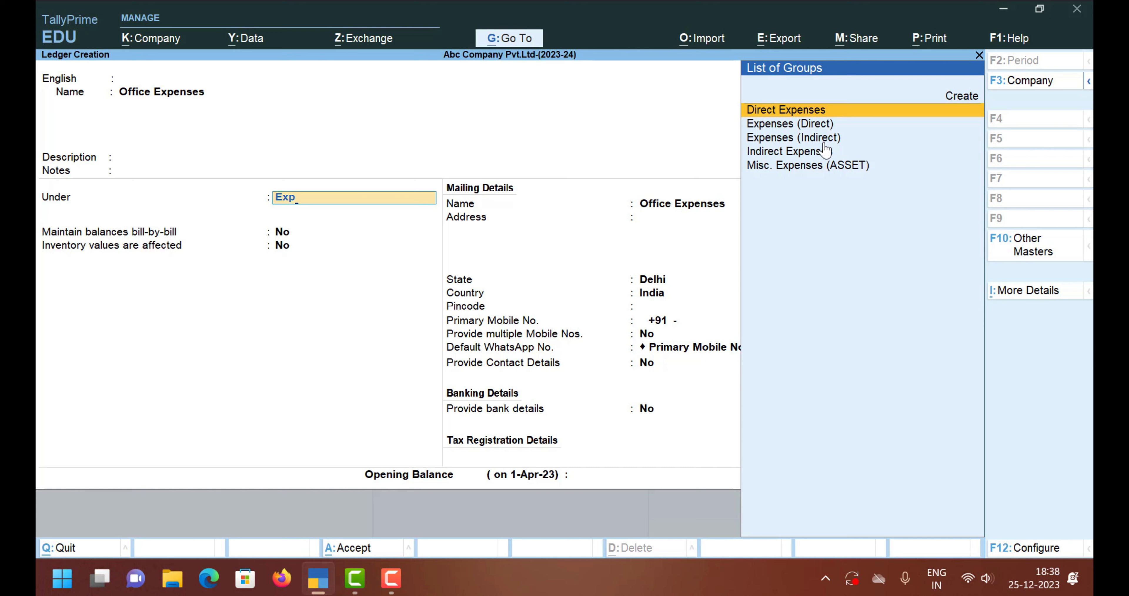
- Assign the Office Expenses ledger to the Indirect Expenses group and keep bill-by-bill balances at No
key("Down")
key("Down")
key("Down")
key("Return")
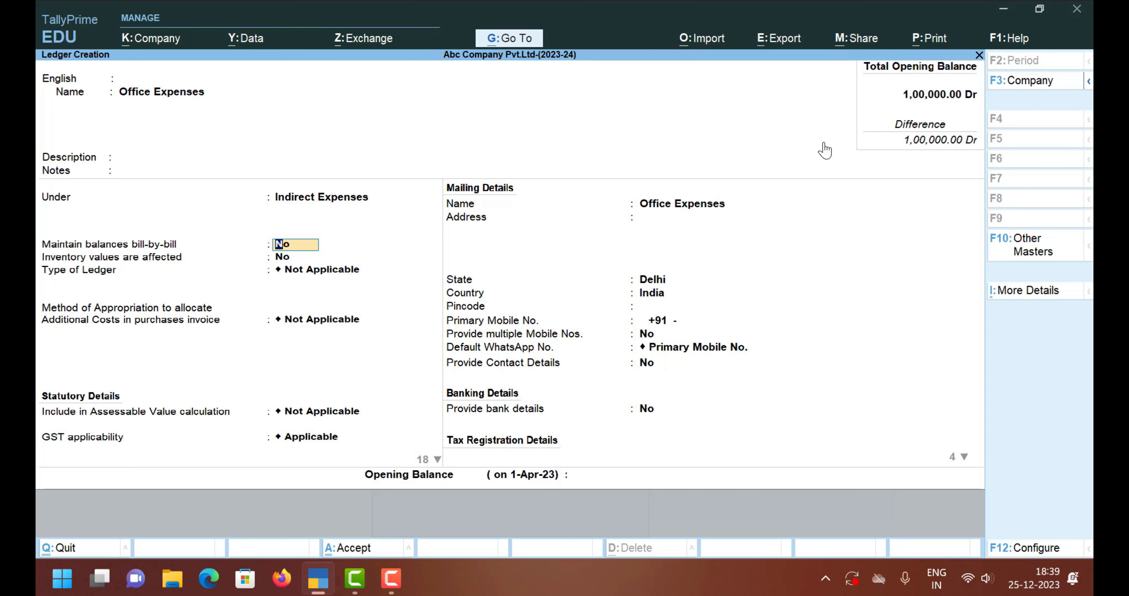
key("Return")
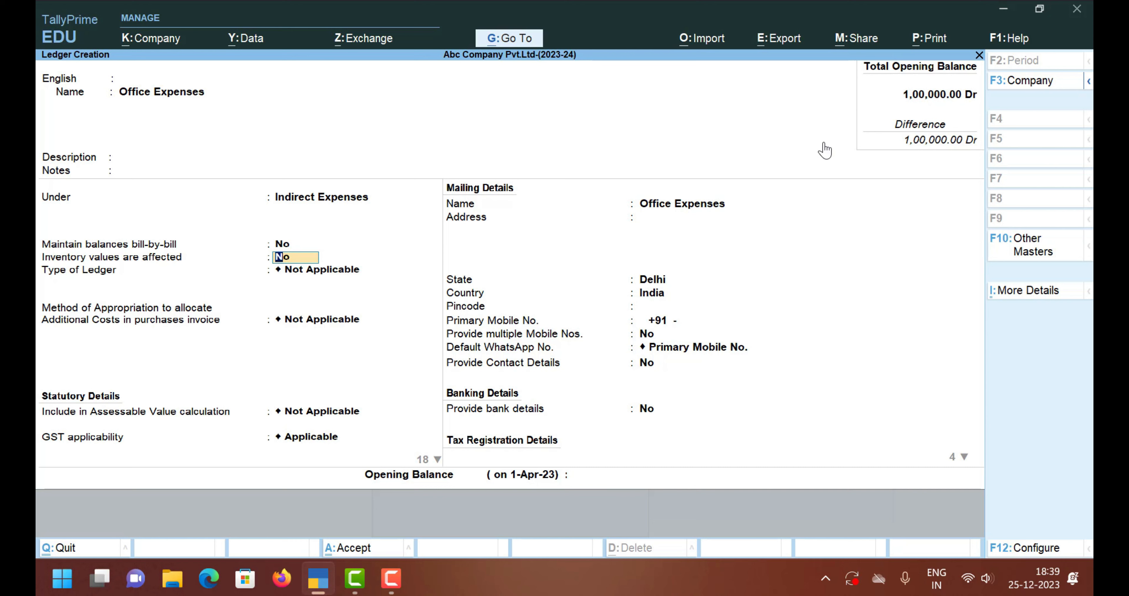
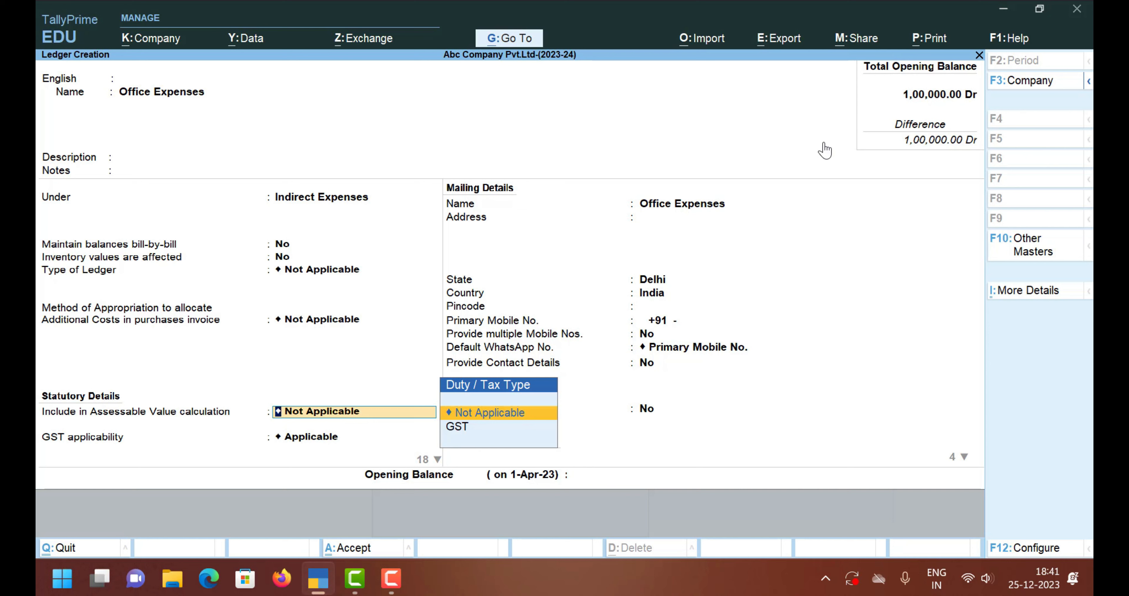
- Keep inclusion in assessable value calculation at Not Applicable and GST applicability at Applicable
key("Down")
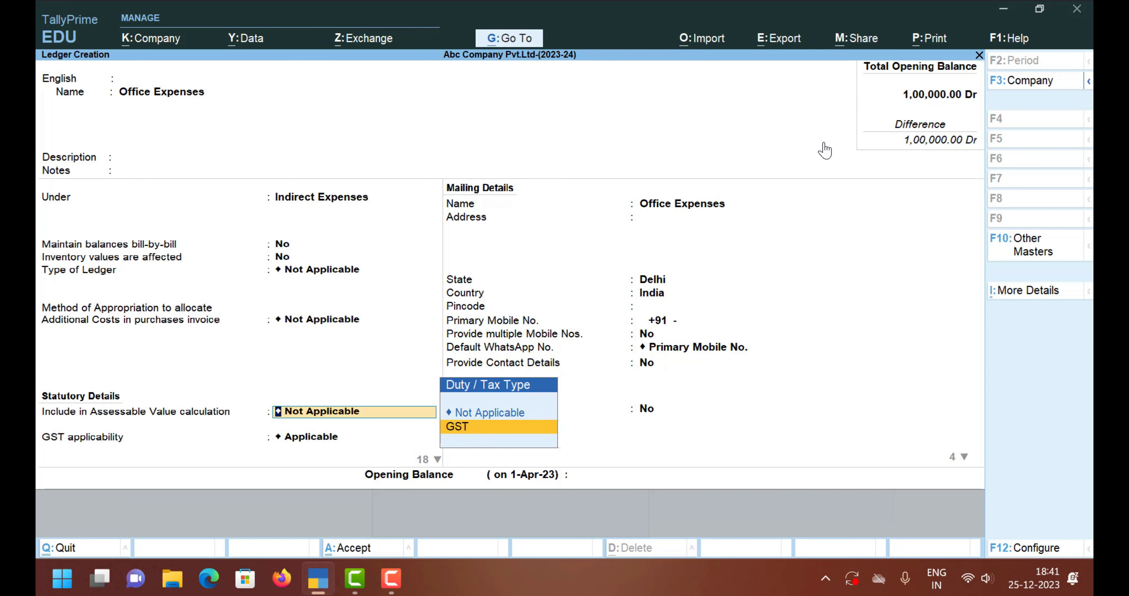
key("Up")
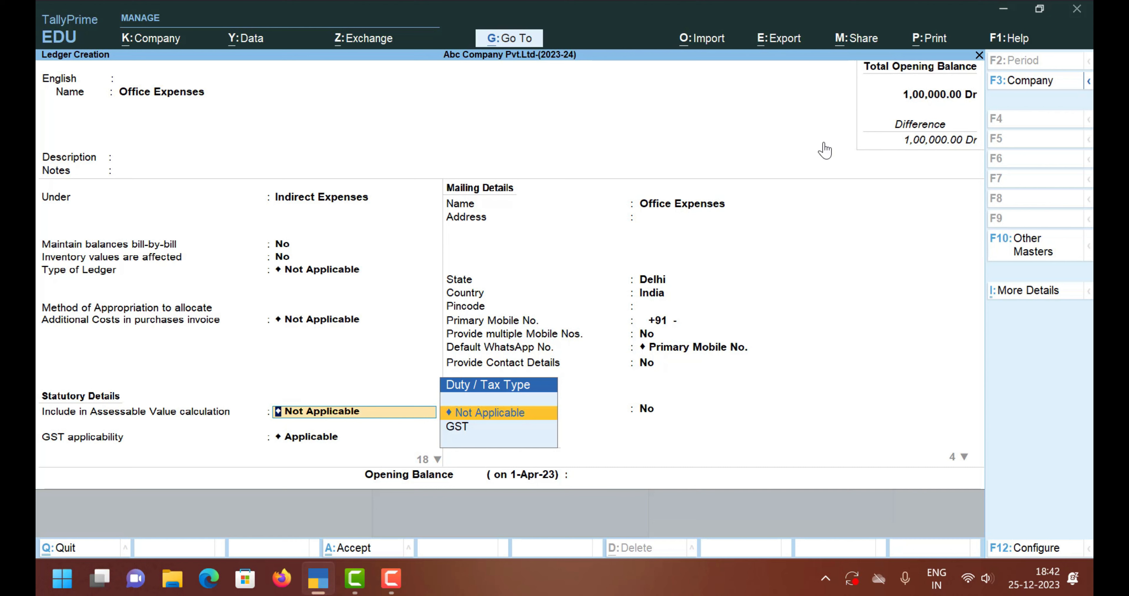
key("Return")
key("Return")
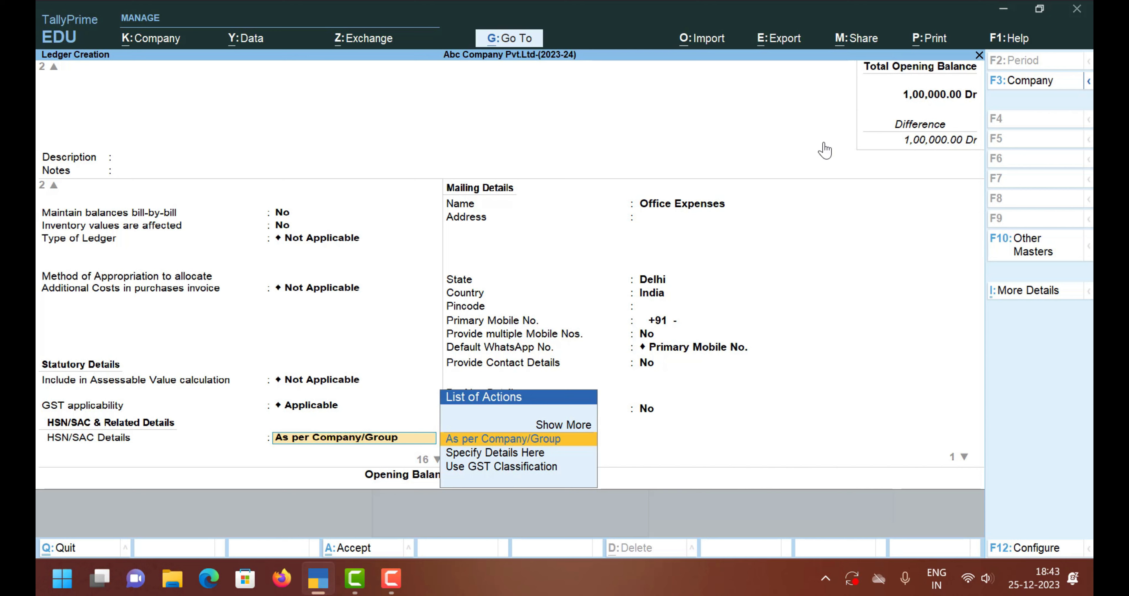
- Set HSN/SAC details to Specify Details Here, with code 123456 and description Others
key("Return")
key("BackSpace")
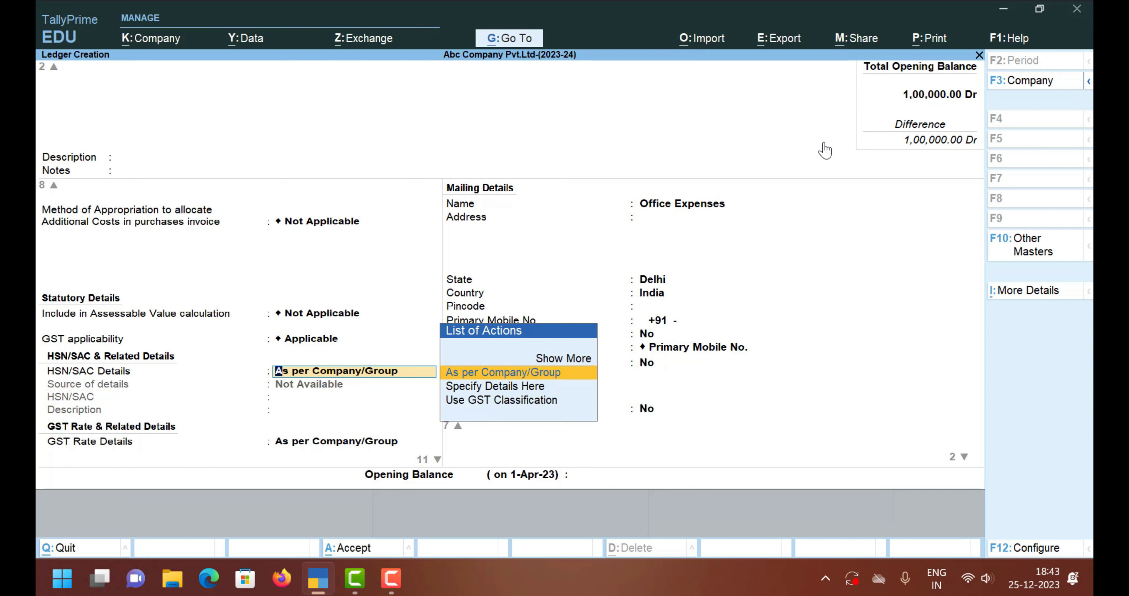
key("Down")
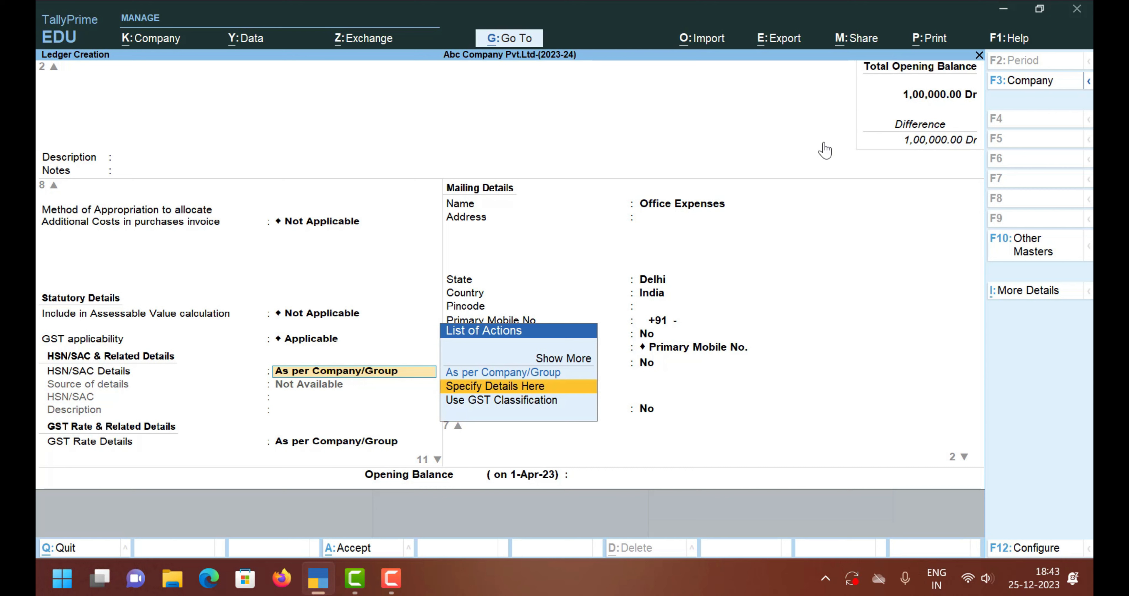
key("Return")
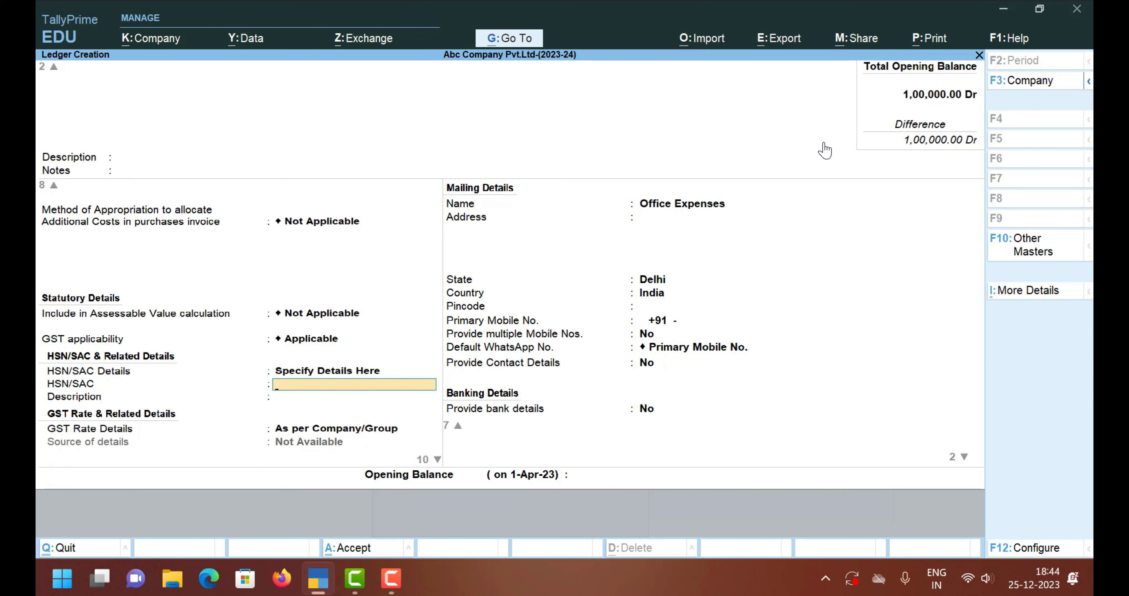
type("123456")
key("Return")
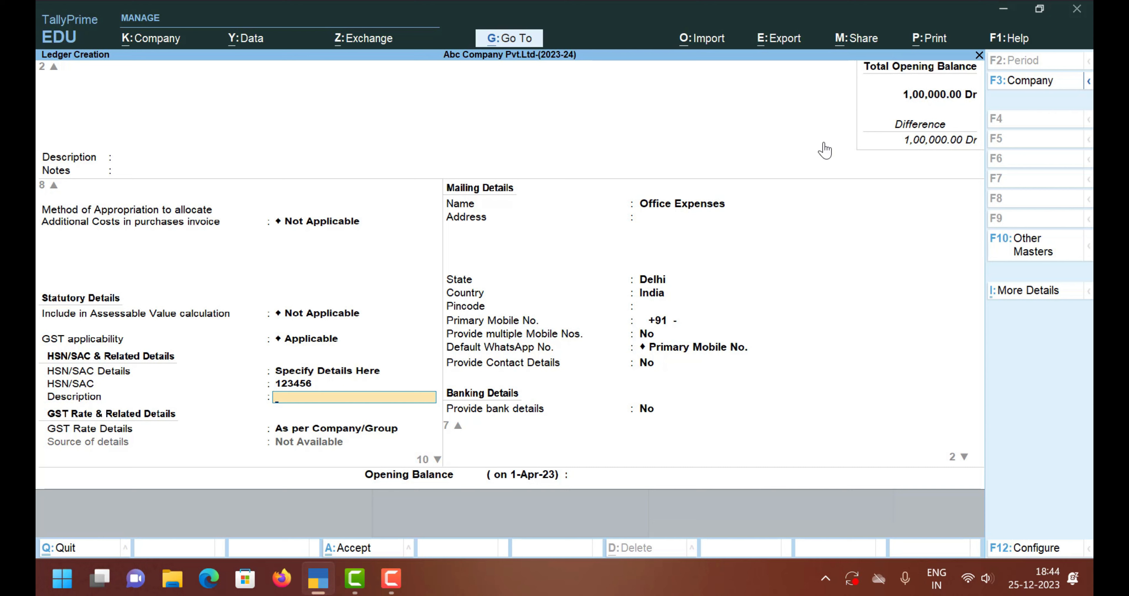
type("Others")
key("Return")
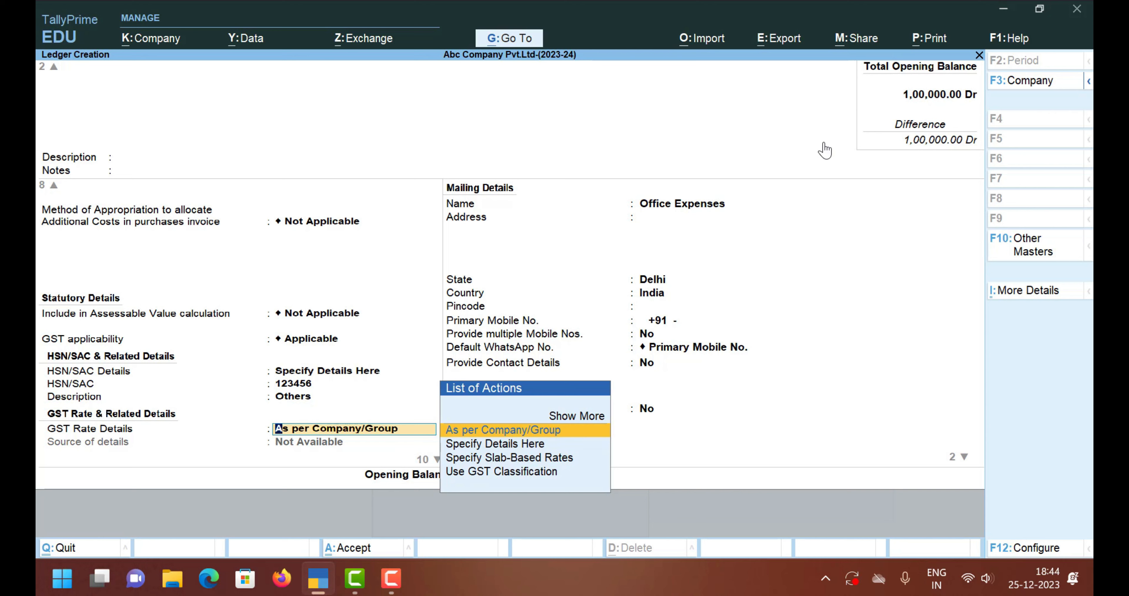
- Set the GST rate details of the Office Expenses ledger to Specify Details Here
key("Down")
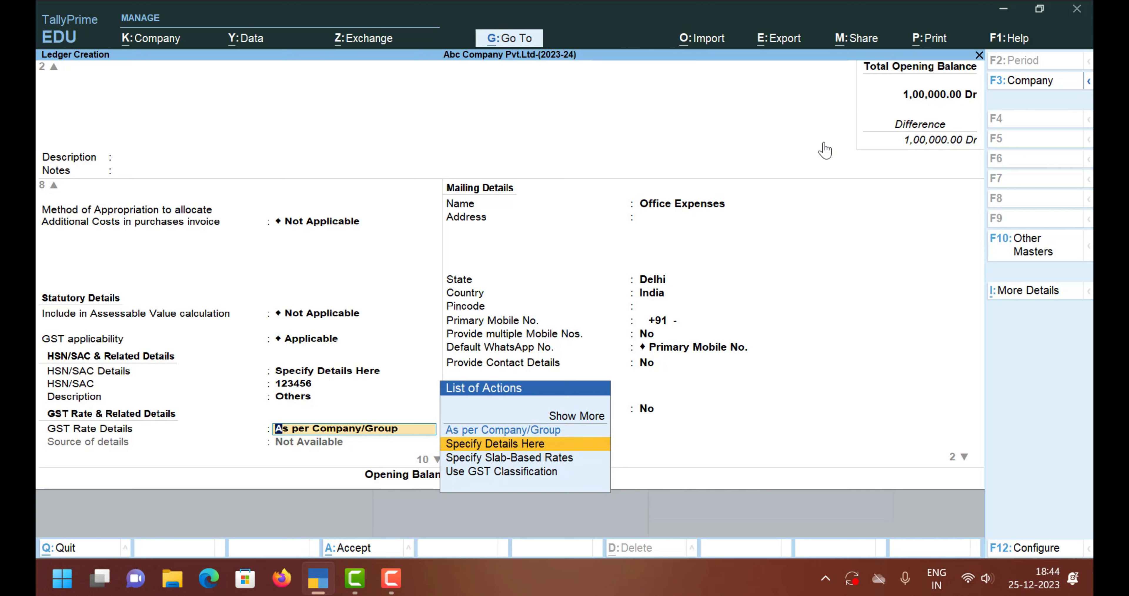
key("Down")
key("Down")
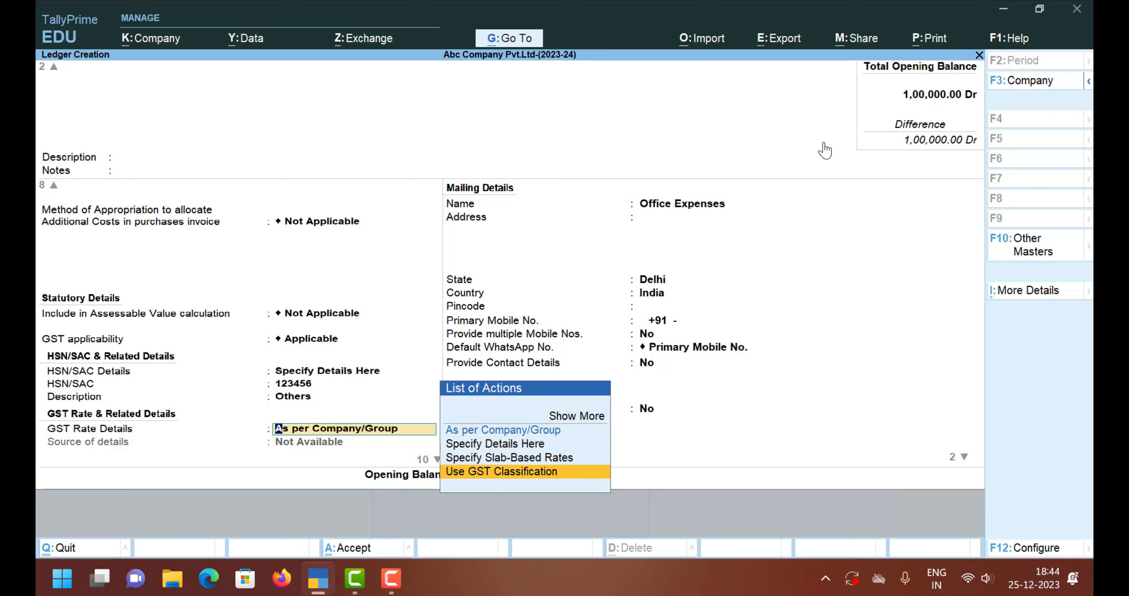
key("Up")
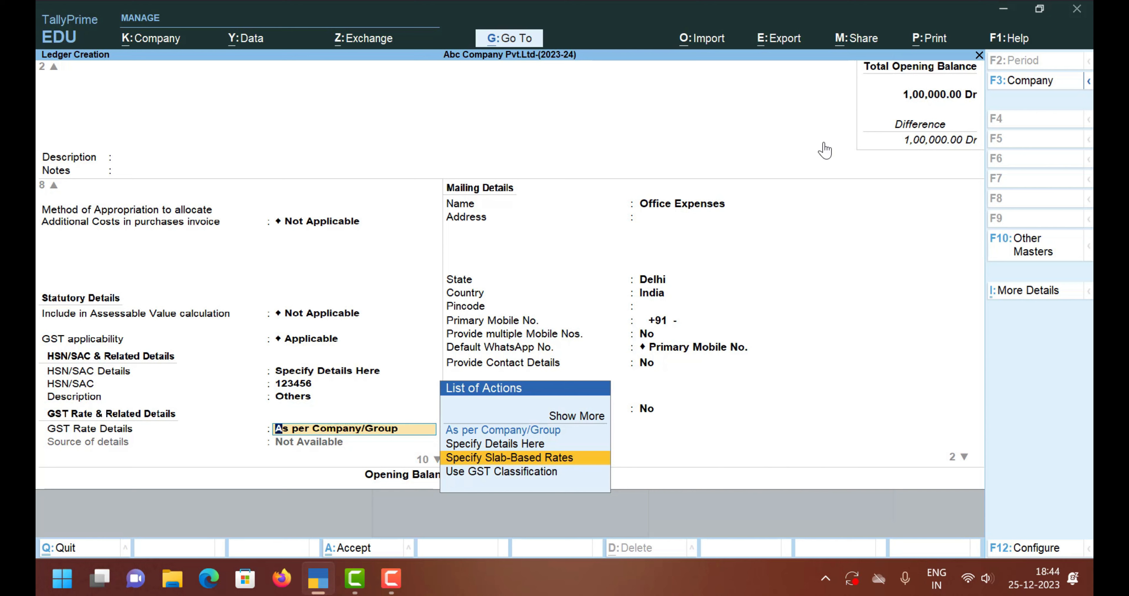
key("Down")
key("Up")
key("Up")
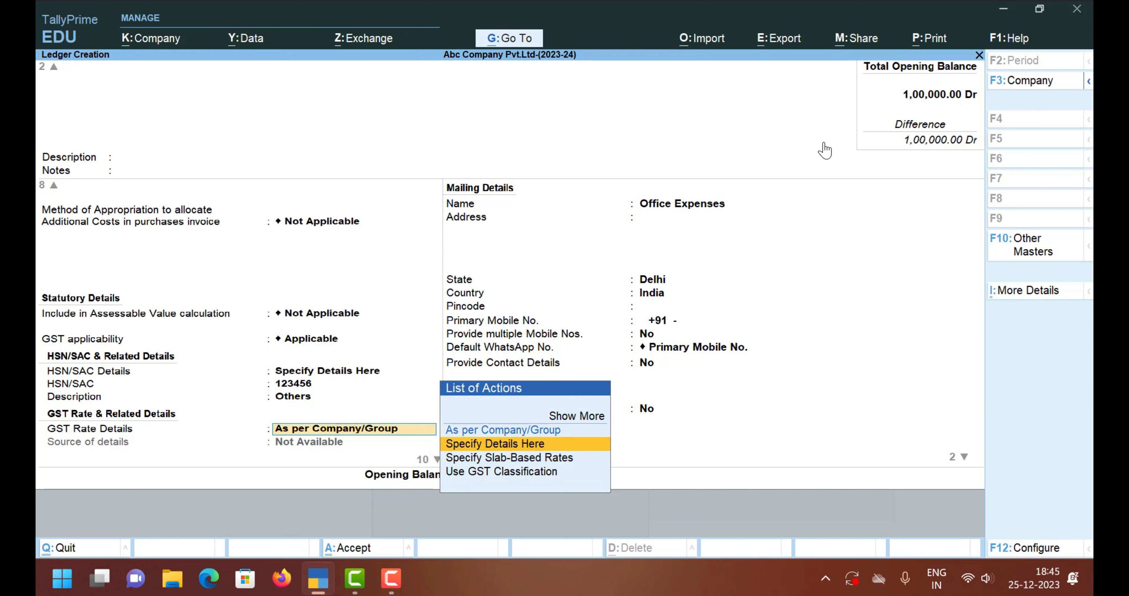
key("Return")
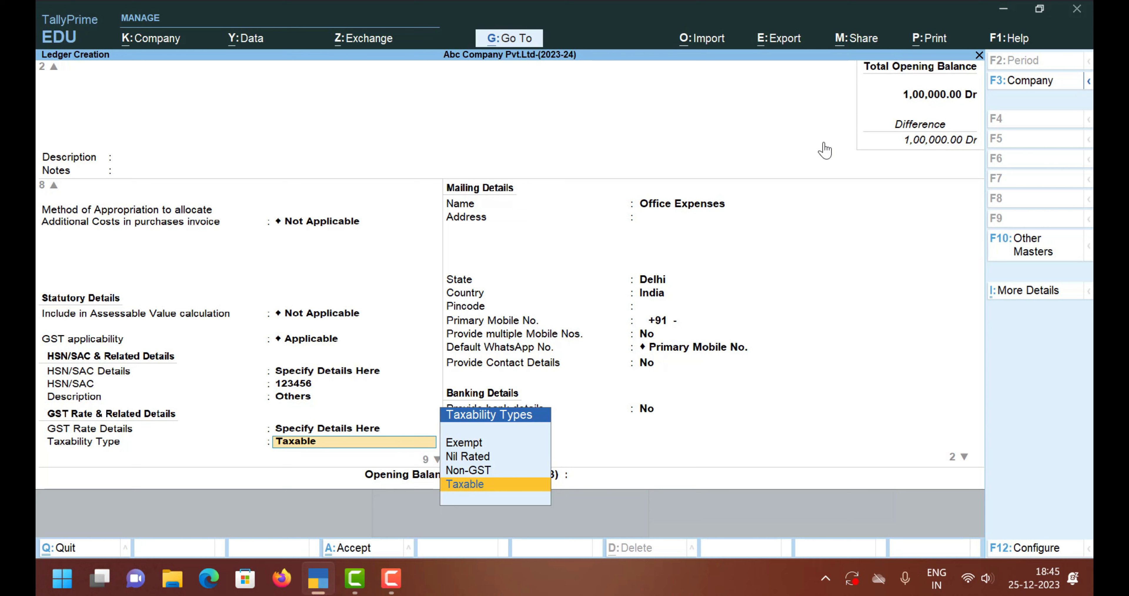
- Keep the taxability type of the Office Expenses ledger at Taxable
key("Up")
key("Up")
key("Down")
key("Down")
key("Return")
- Examine the available natures of transaction, from local and interstate purchases to imports and purchases from SEZ
key("Down")
key("Down")
key("Down")
key("Down")
key("Down")
key("Down")
key("Down")
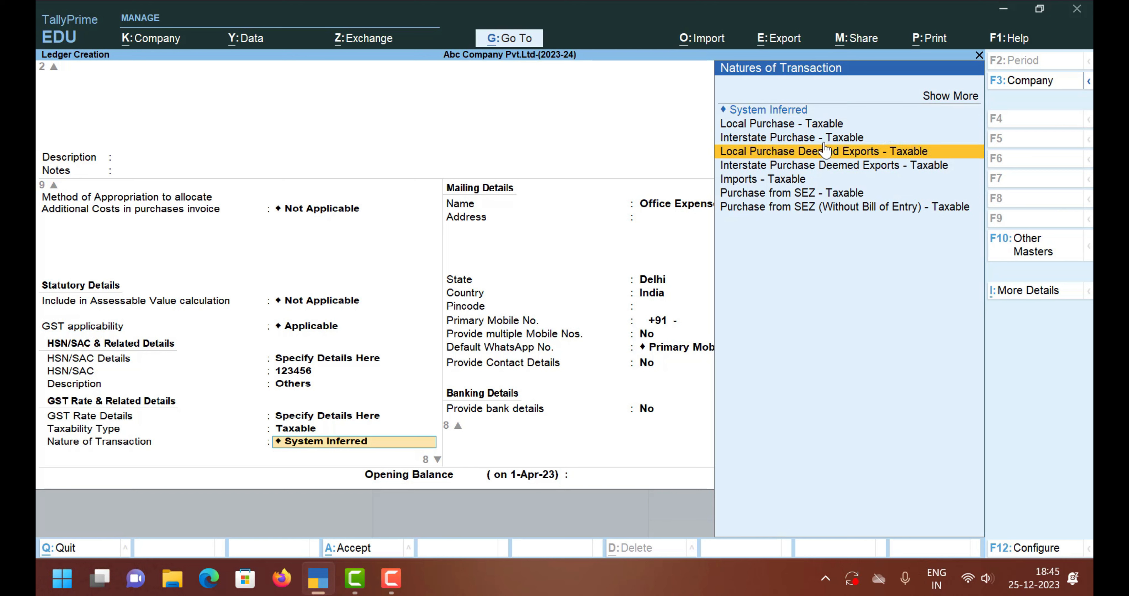
key("Up")
key("Up")
key("Up")
key("Up")
key("Up")
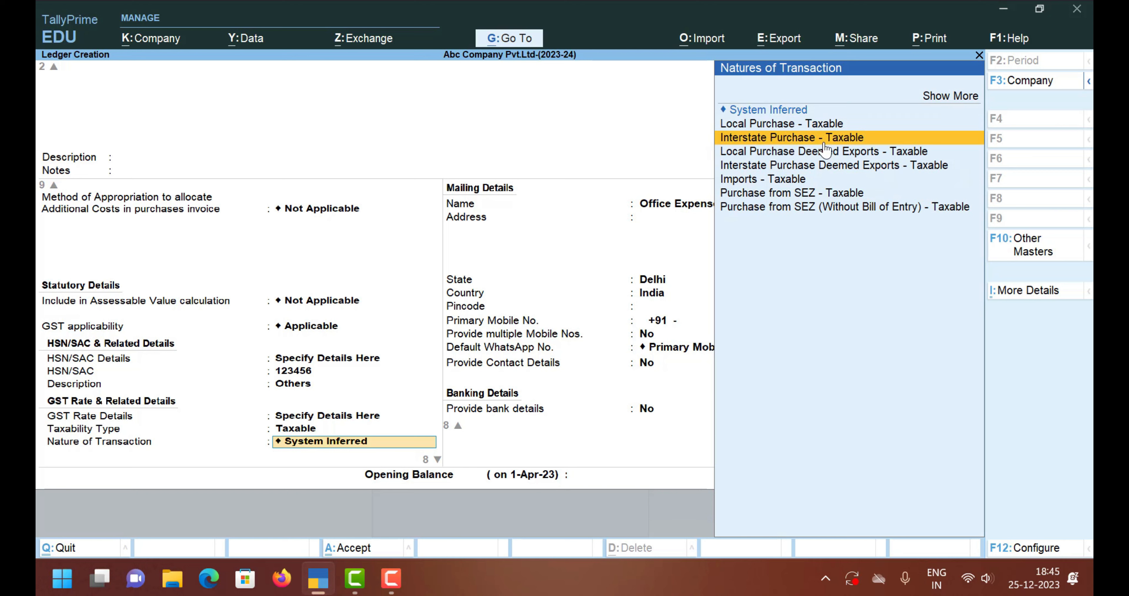
key("Down")
key("Down")
key("Down")
key("Down")
key("Up")
key("Up")
key("Up")
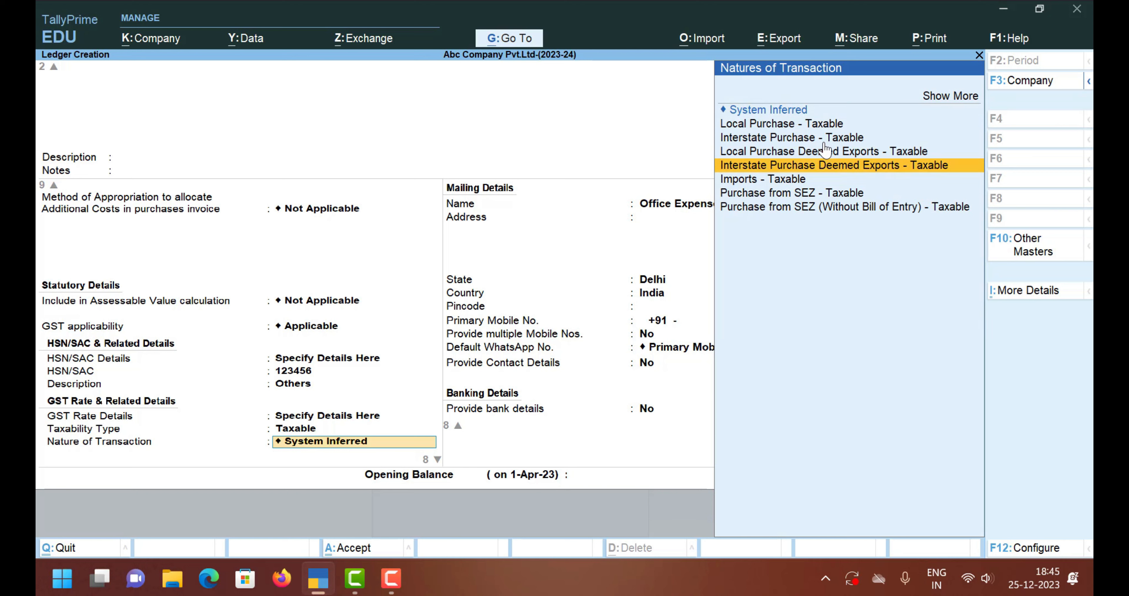
- Keep the nature of transaction for the Office Expenses ledger at System Inferred
key("Up")
key("Up")
key("Up")
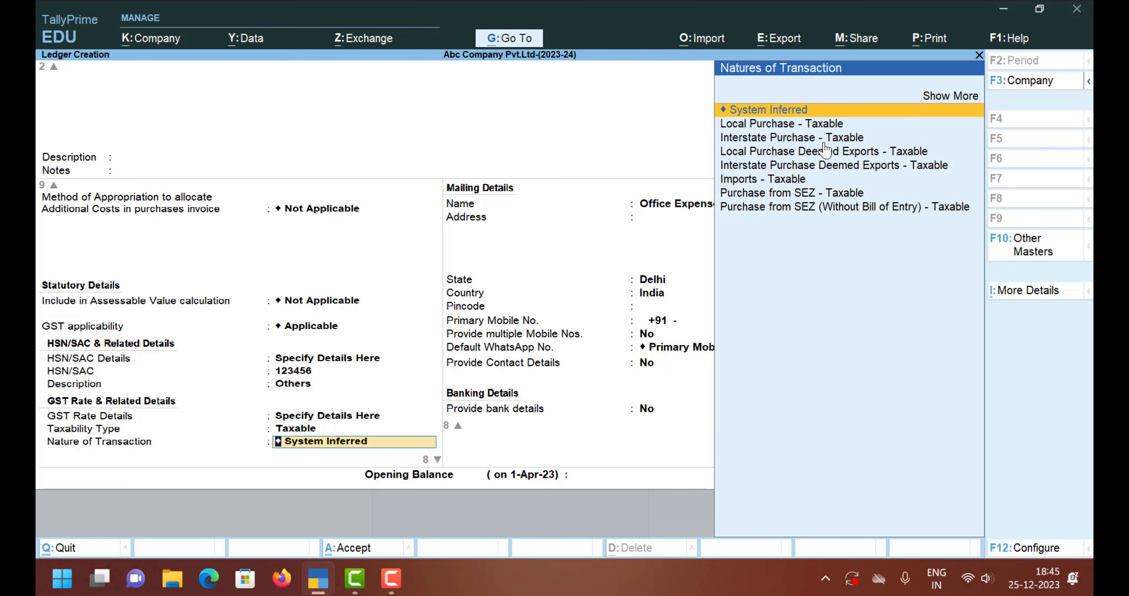
key("Return")
- Set the IGST rate to 18% and accept 9% for both the CGST and SGST/UTGST rates
type("18")
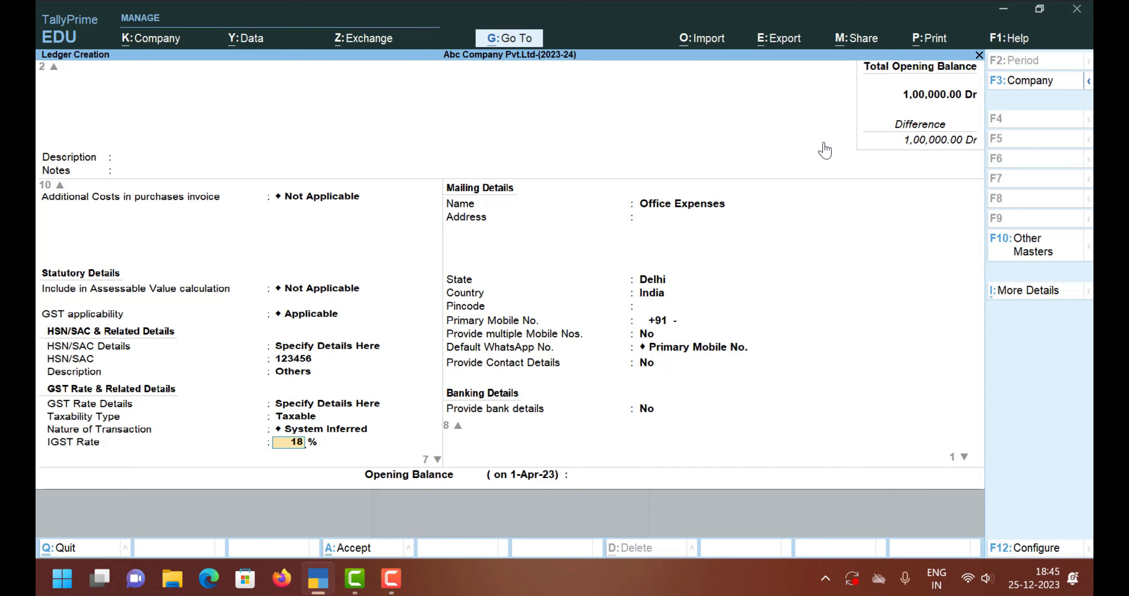
key("Return")
key("Return")
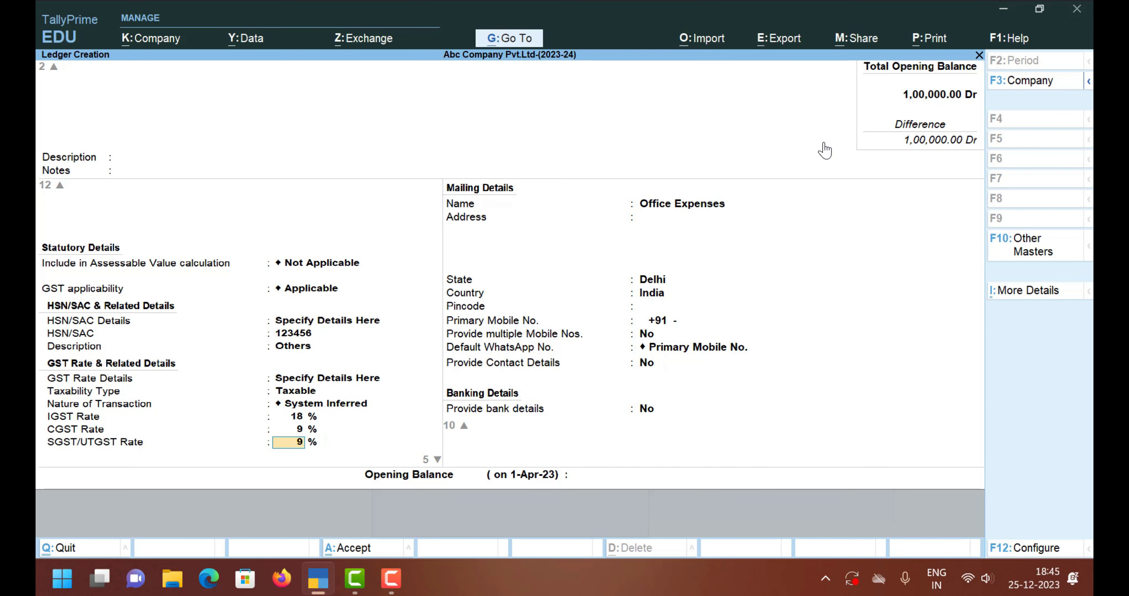
key("Return")
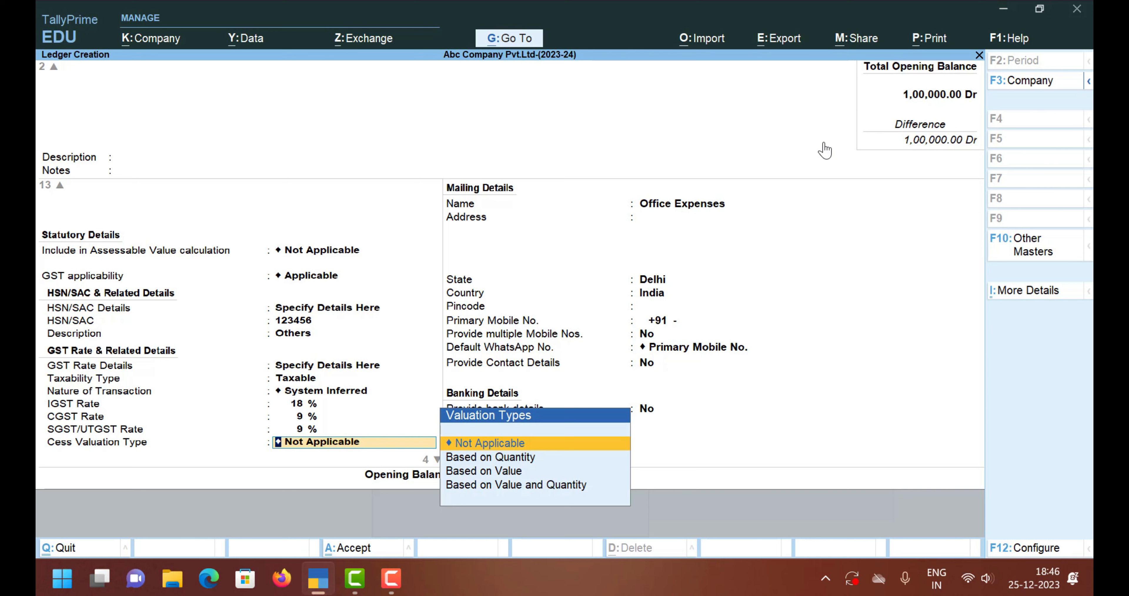
- Keep cess valuation at Not Applicable and reverse charge at No, and save the Office Expenses ledger
key("Return")
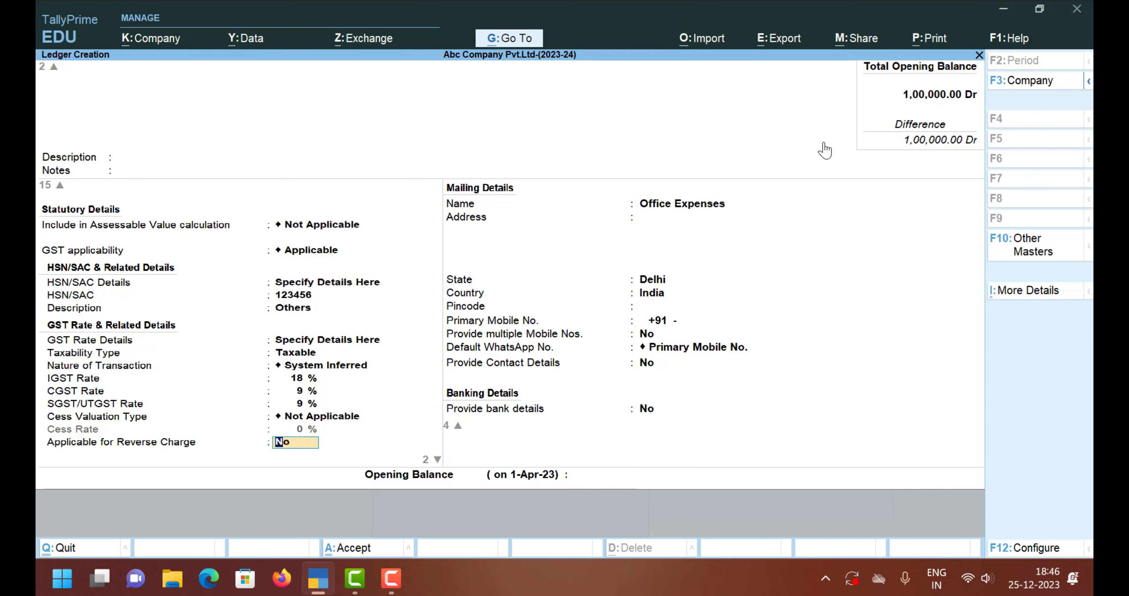
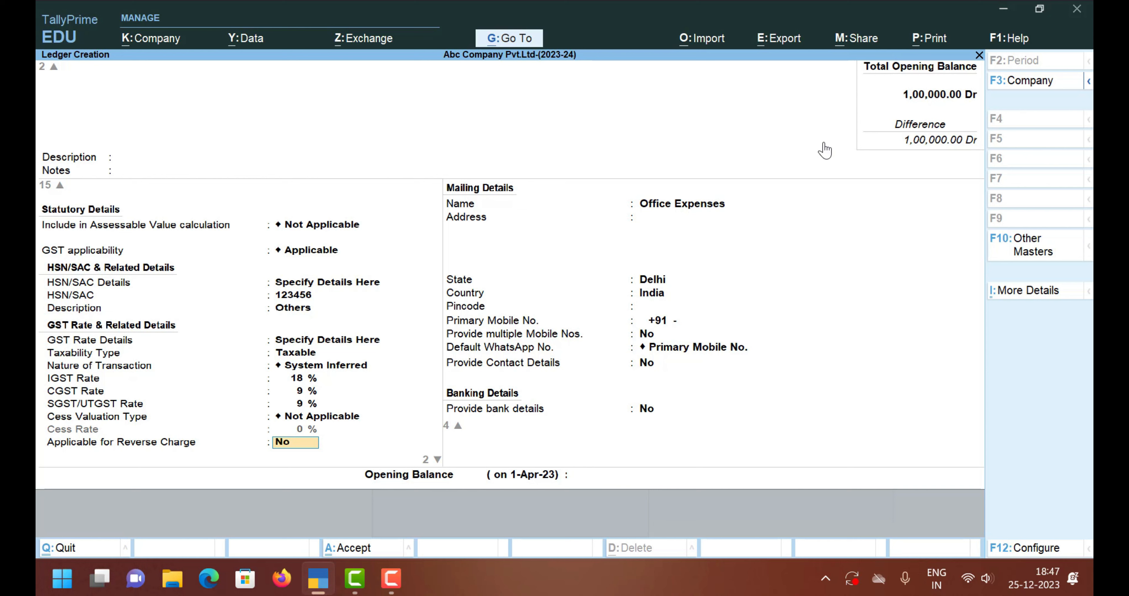
key("Return")
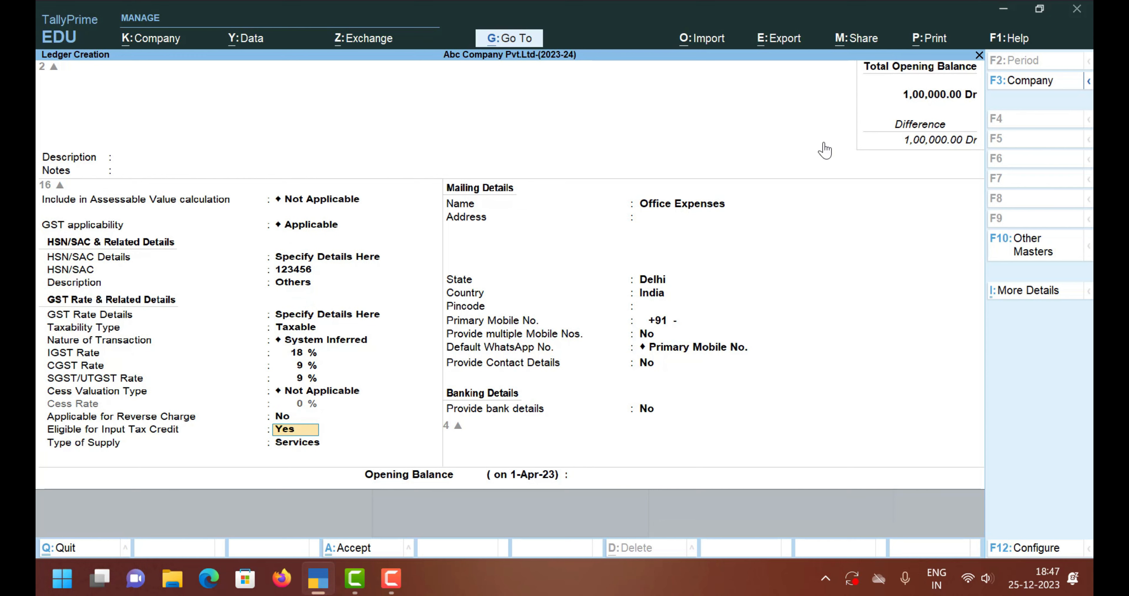
key("ctrl+a")
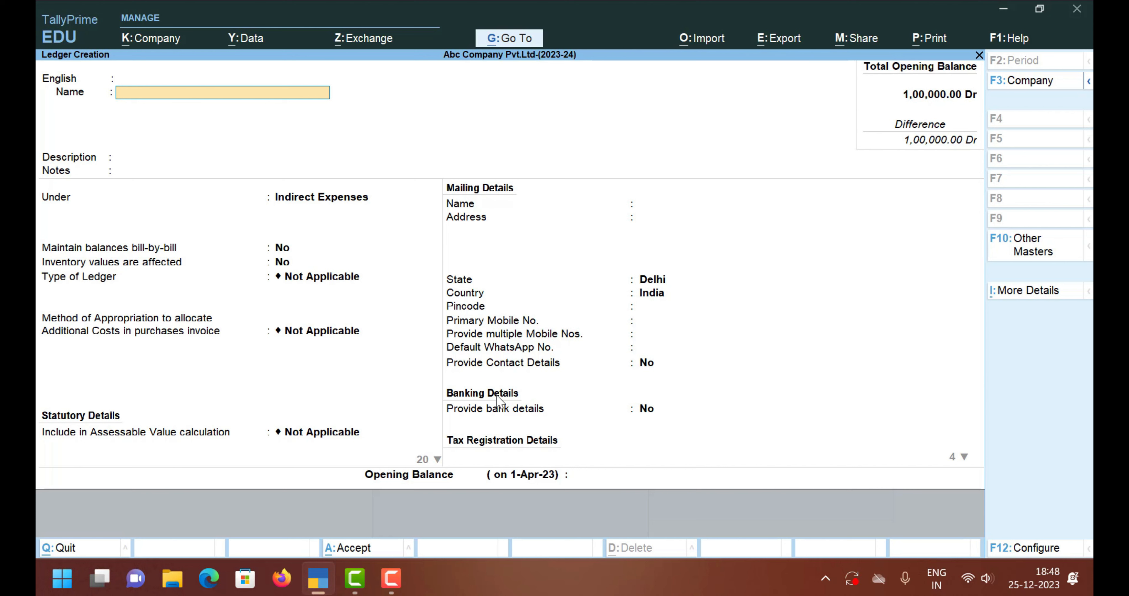
- Name the new ledger CGST, leaving its description and notes blank and adding no other language
type("Cgst")
key("BackSpace")
key("BackSpace")
key("BackSpace")
key("BackSpace")
type("CGST")
key("Return")
key("Return")
key("Return")
key("Return")
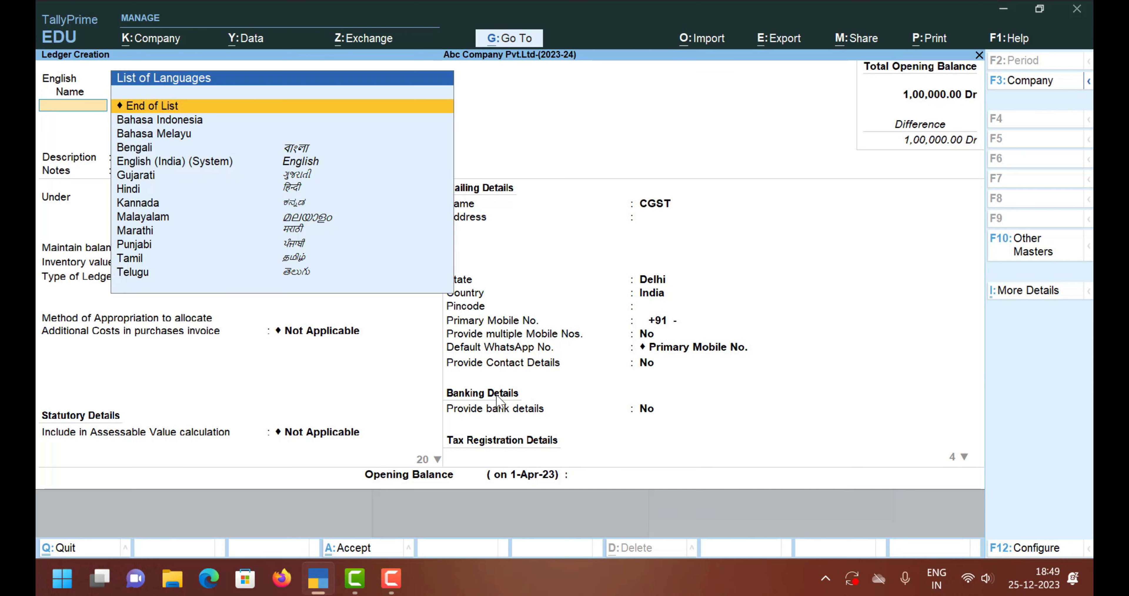
key("Return")
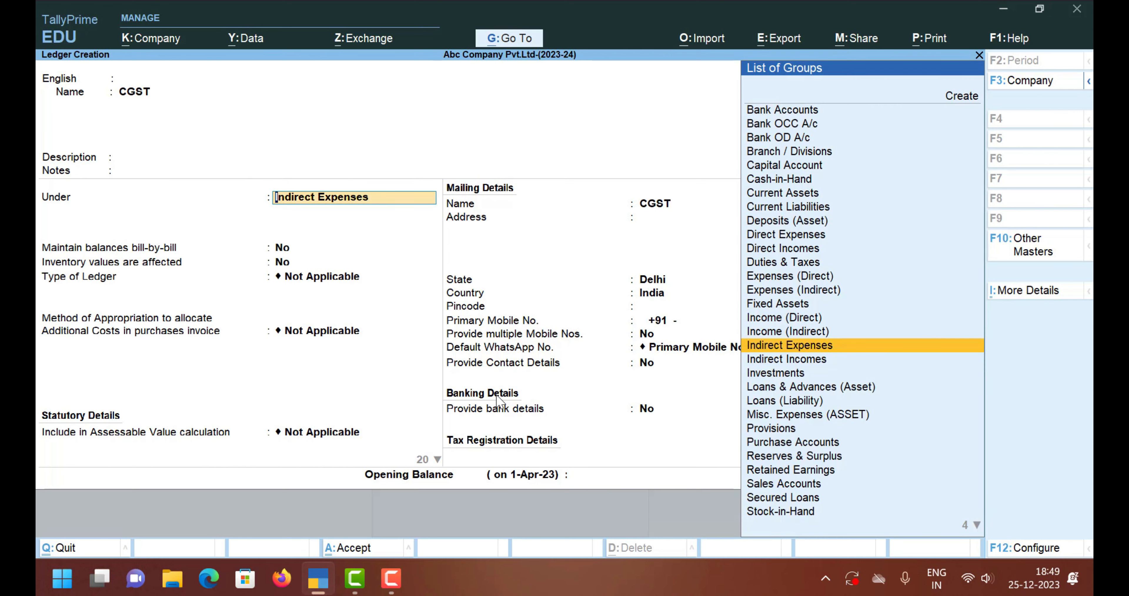
- Assign the CGST ledger to the Duties & Taxes group with GST as the type of duty/tax
type("DU")
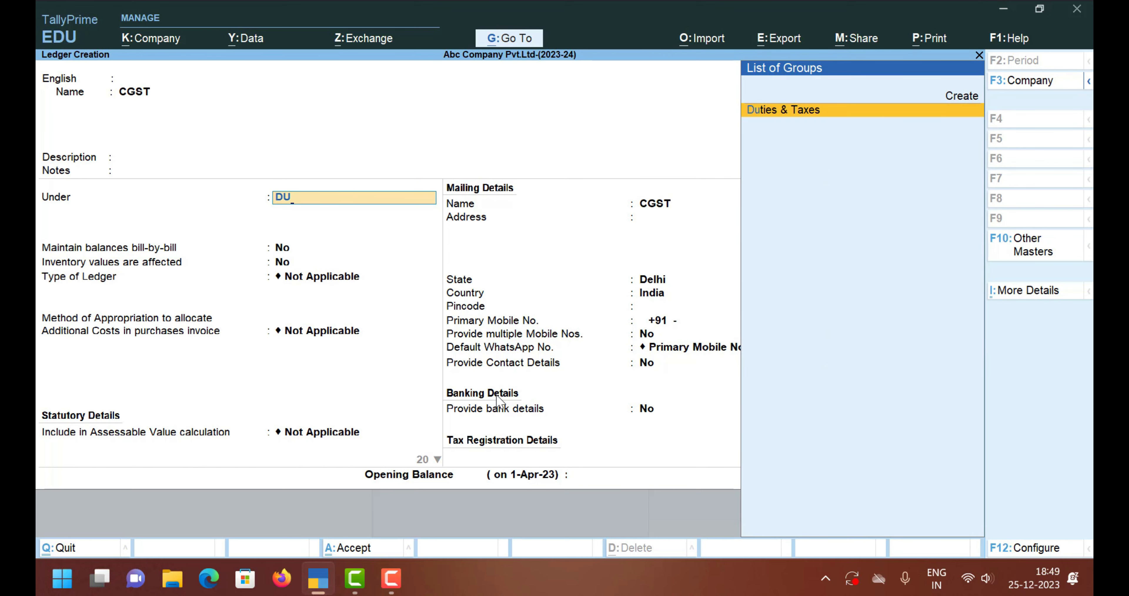
key("Return")
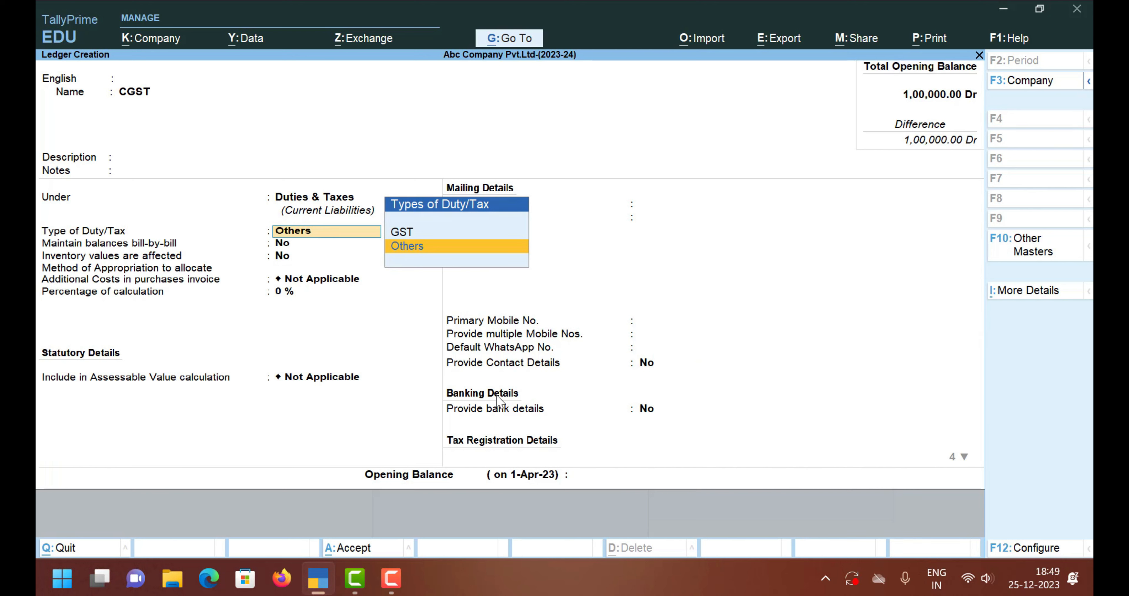
key("Up")
key("Return")
- Set the tax type of the CGST ledger to CGST
key("Down")
key("Down")
key("Down")
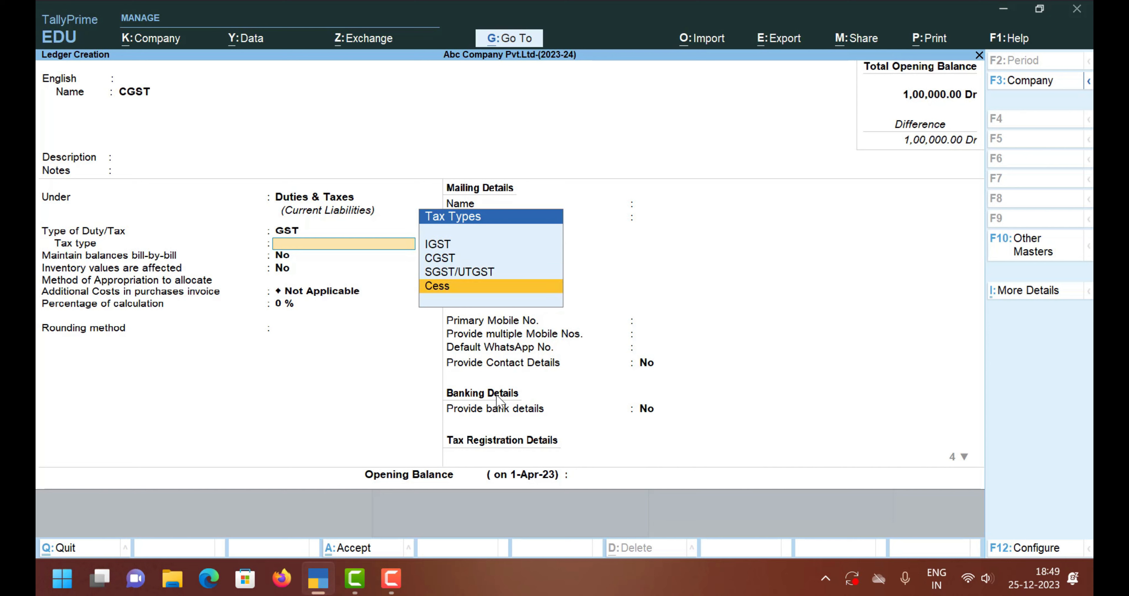
key("Up")
key("Up")
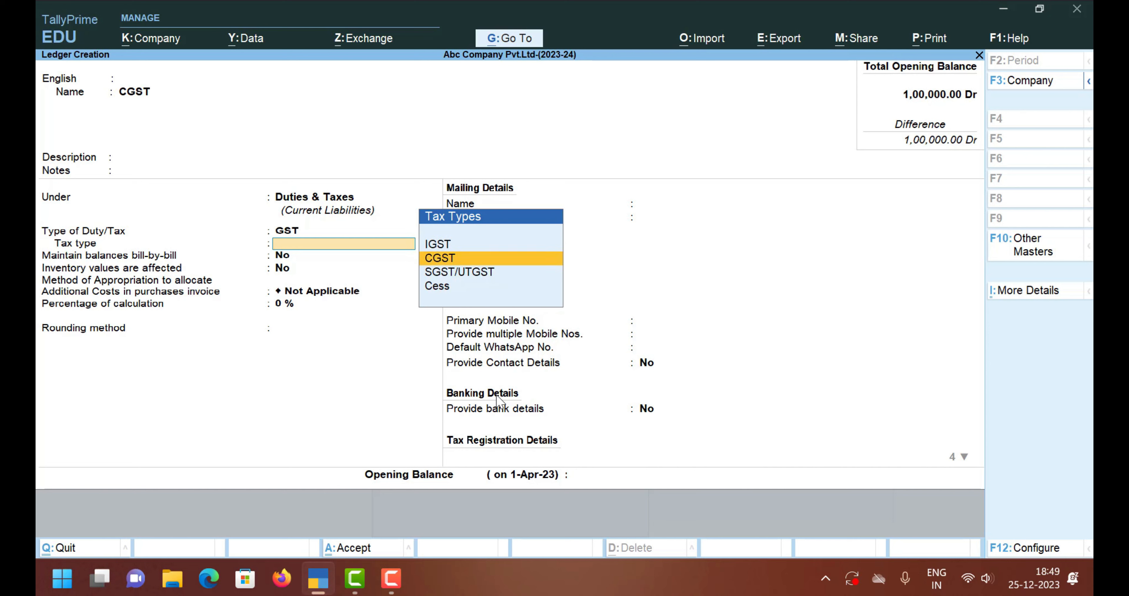
key("Return")
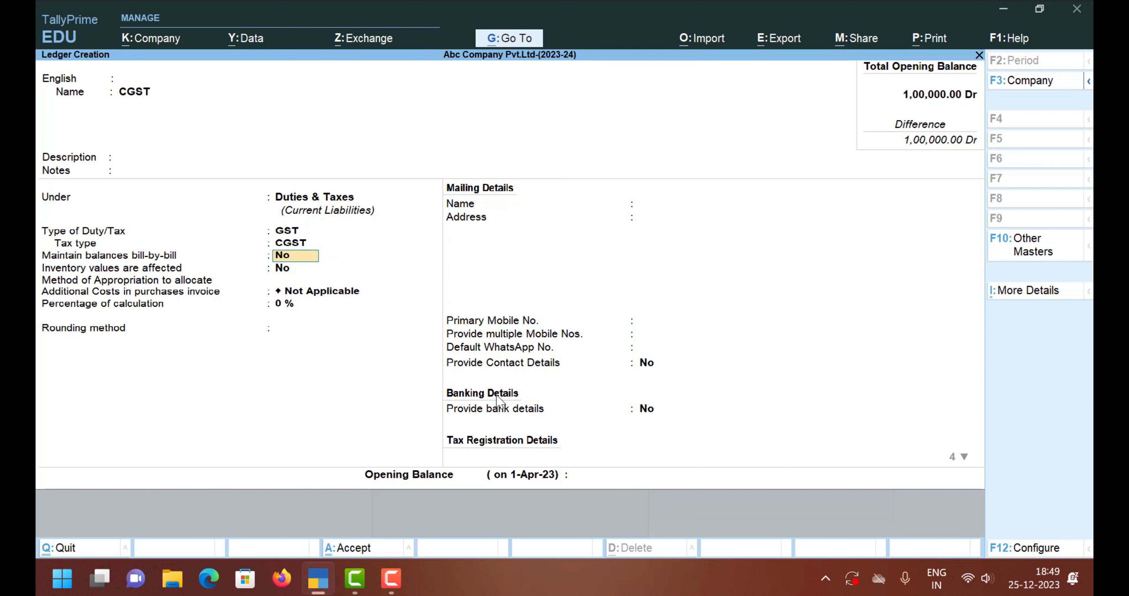
- Keep the CGST ledger's bill-by-bill balances at No, additional cost appropriation at Not Applicable and percentage of calculation at 0%
key("Return")
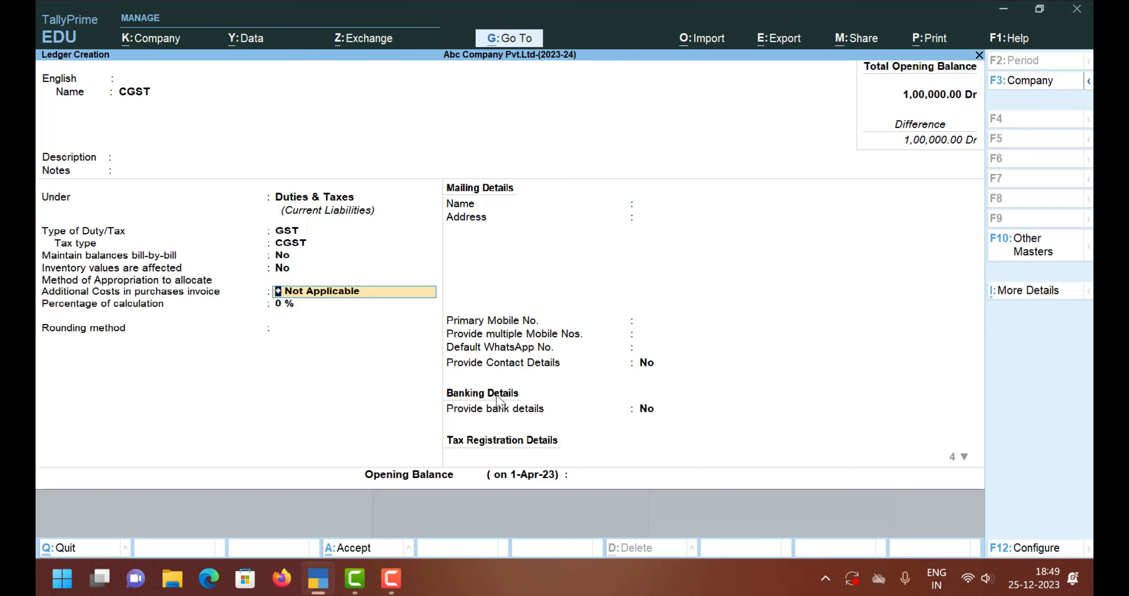
key("Return")
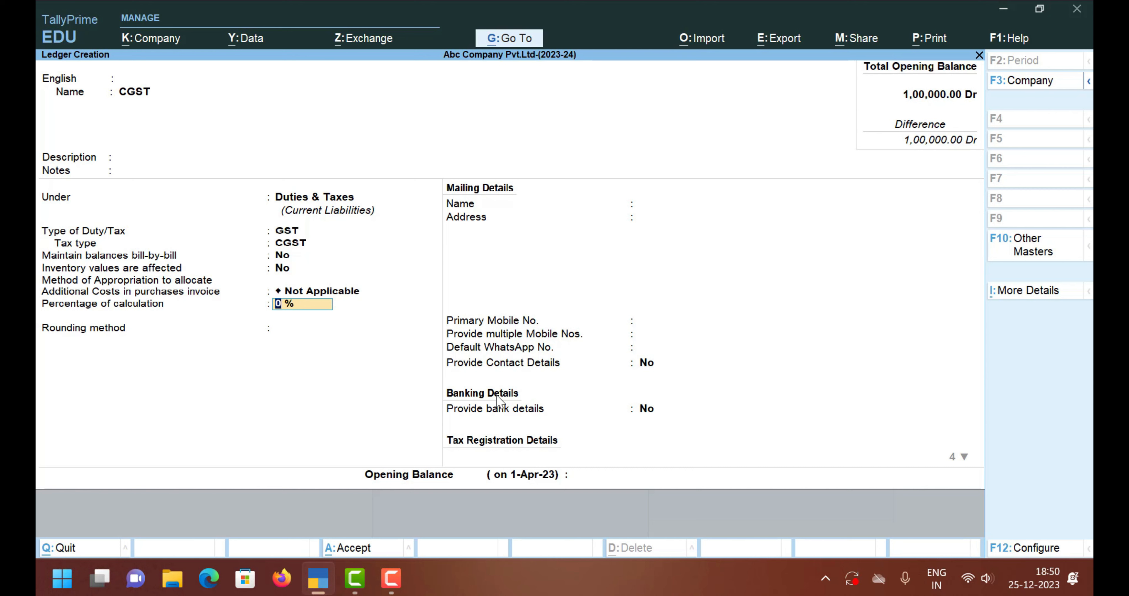
key("Return")
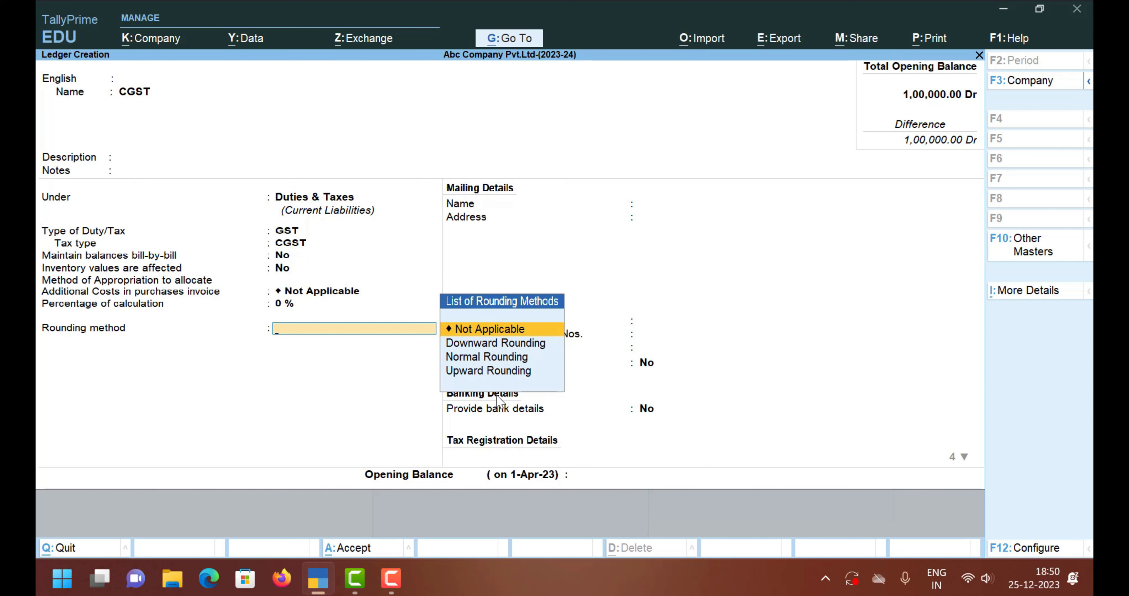
- Examine the downward, normal and upward rounding methods available for the CGST ledger
key("Down")
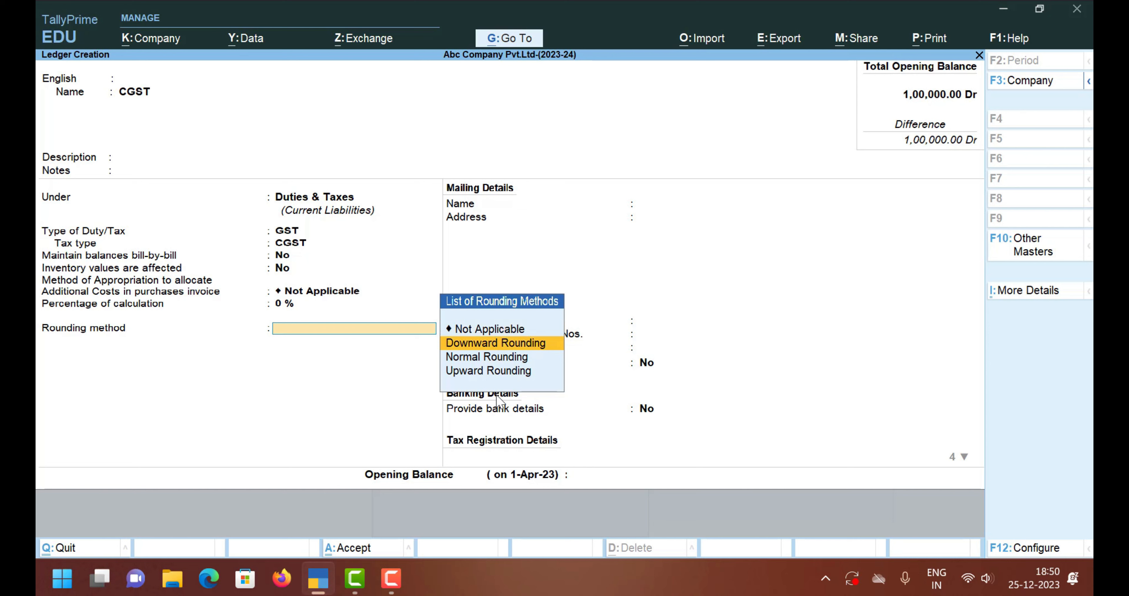
key("Down")
key("Up")
key("Up")
key("Down")
key("Down")
key("Up")
key("Down")
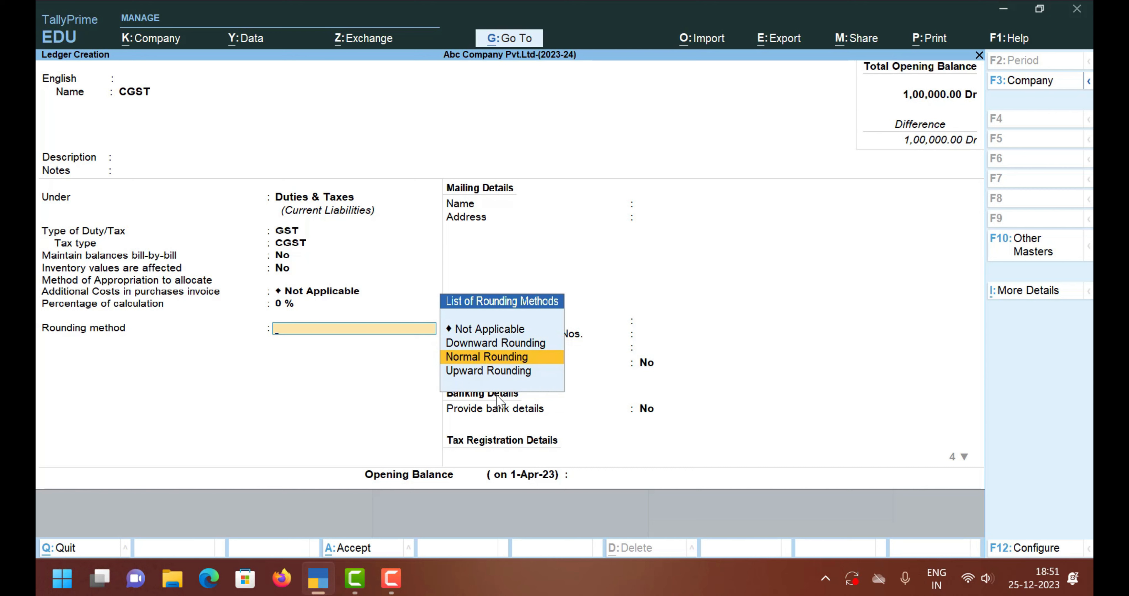
key("Down")
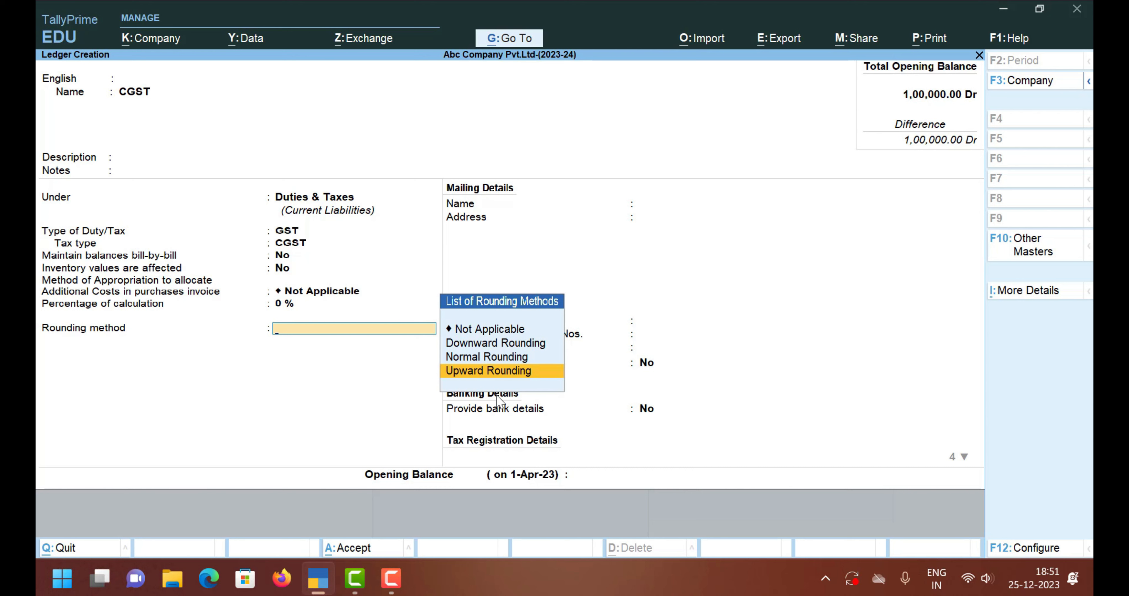
key("Up")
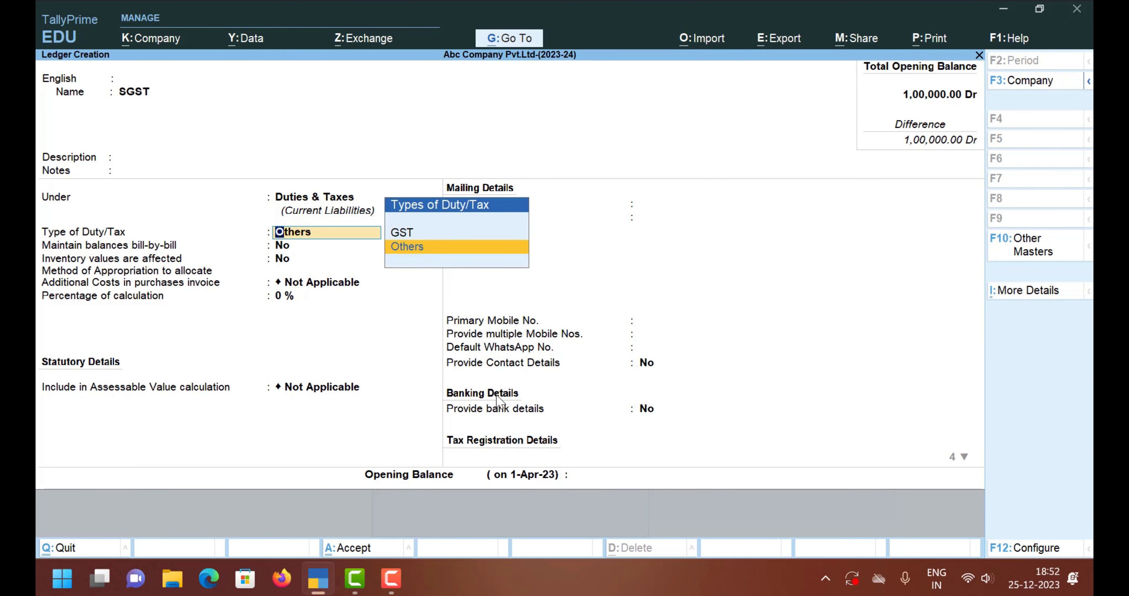
- Set the type of duty/tax of the SGST ledger to GST
key("Up")
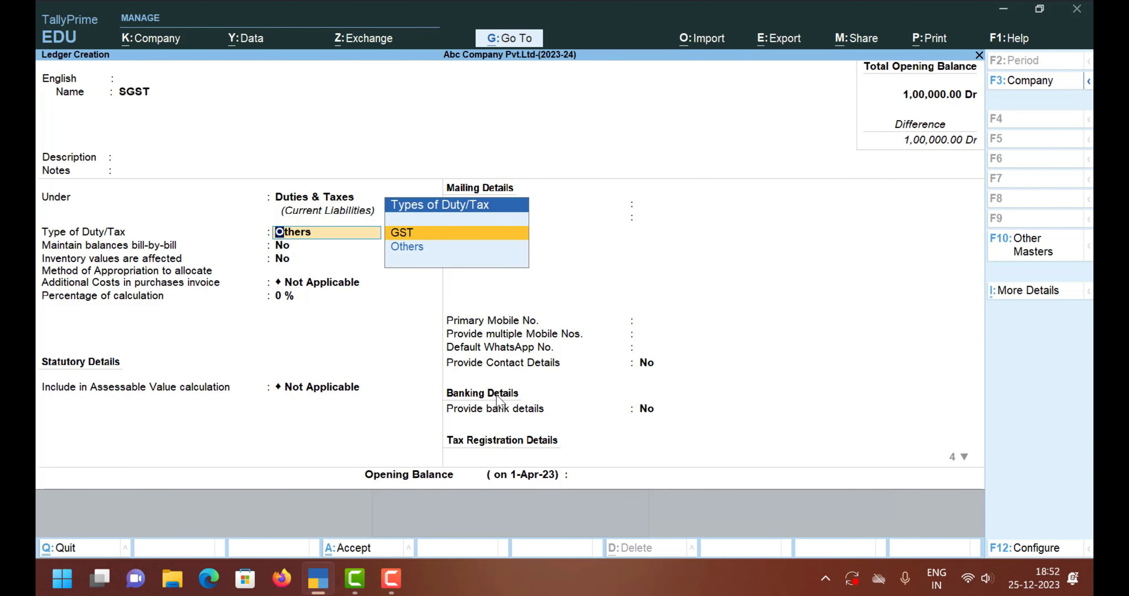
key("Return")
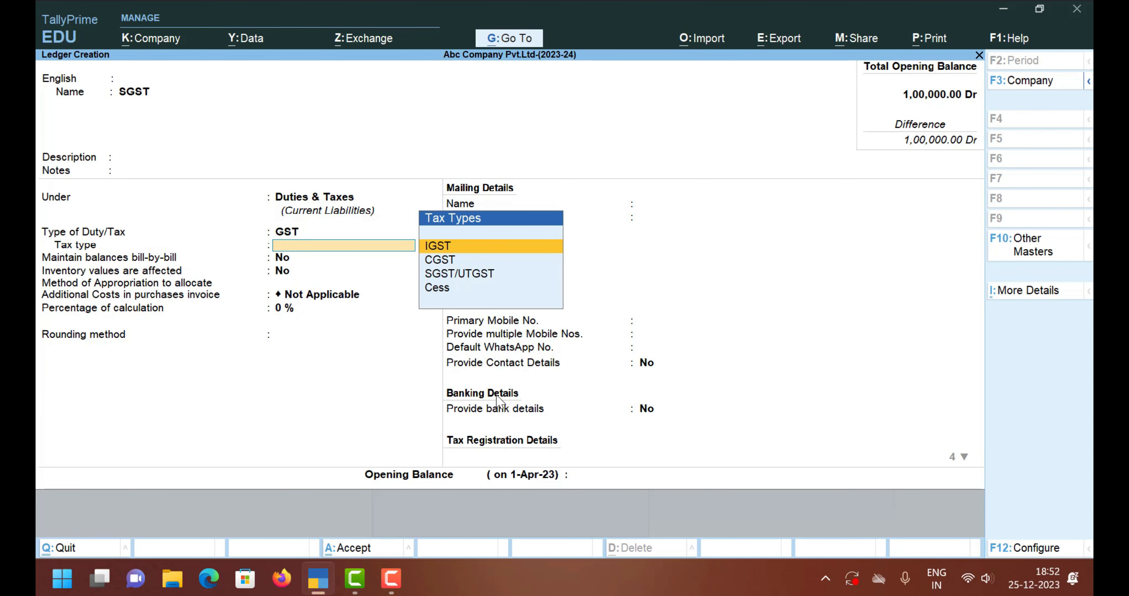
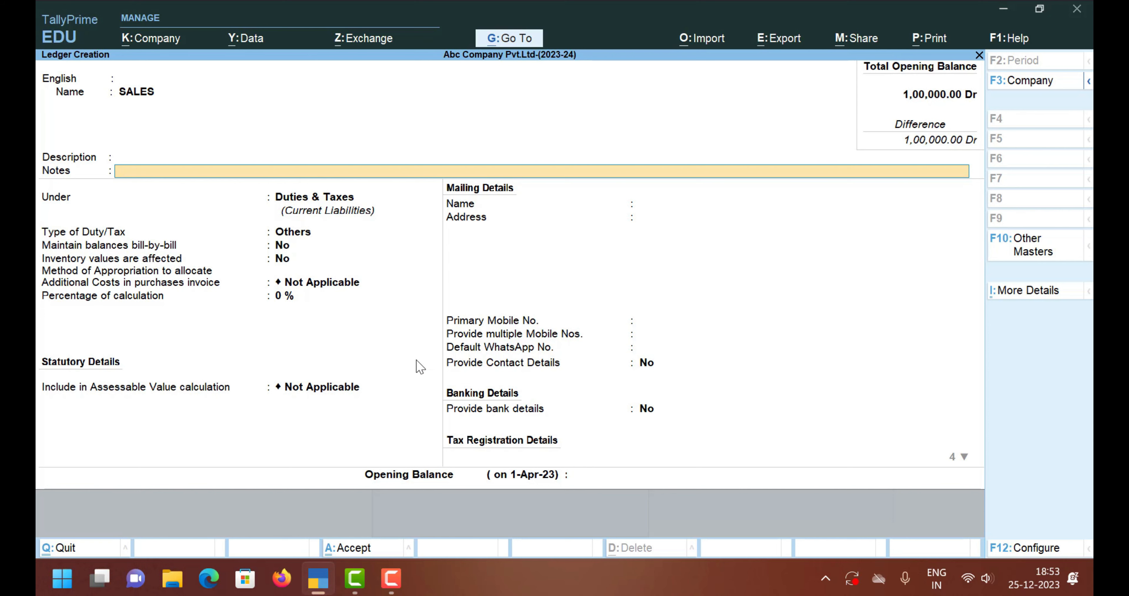
- Assign the SALES ledger to the Sales Accounts group and keep bill-by-bill balances at No
key("Return")
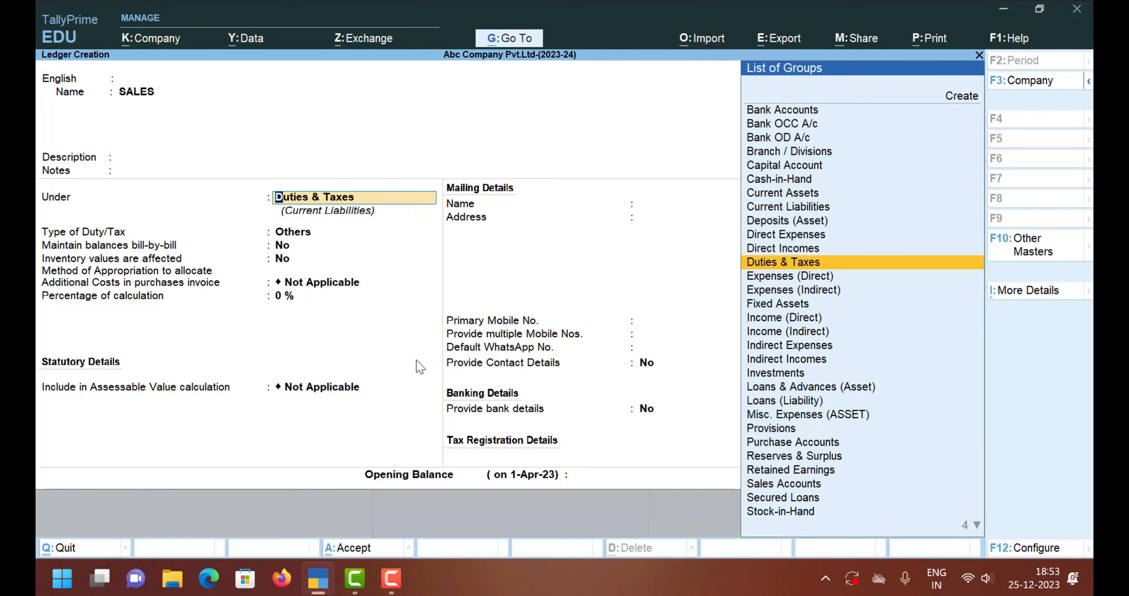
type("SALE")
key("Return")
key("Return")
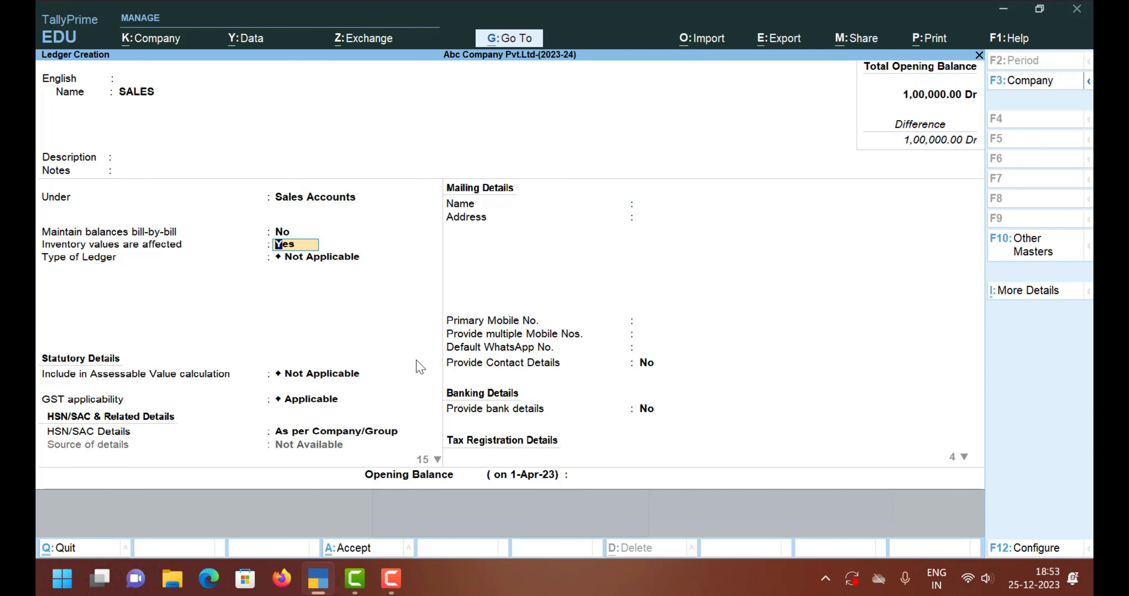
- Keep the SALES ledger under Sales Accounts with inventory values affected set to Yes and type of ledger Not Applicable
key("y")
key("BackSpace")
key("BackSpace")
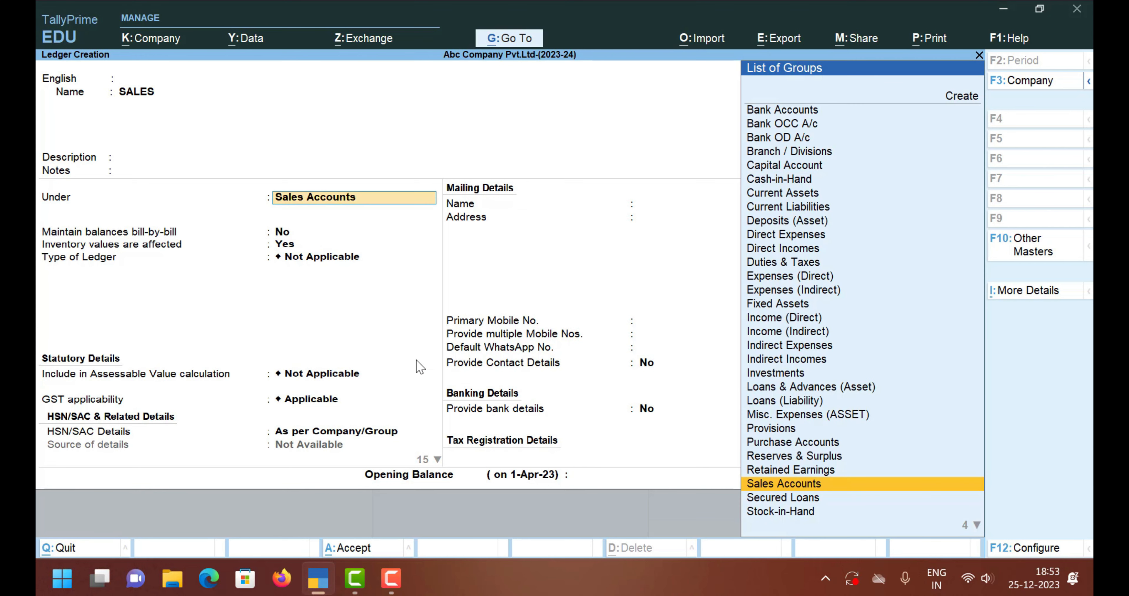
key("Return")
key("Return")
key("Return")
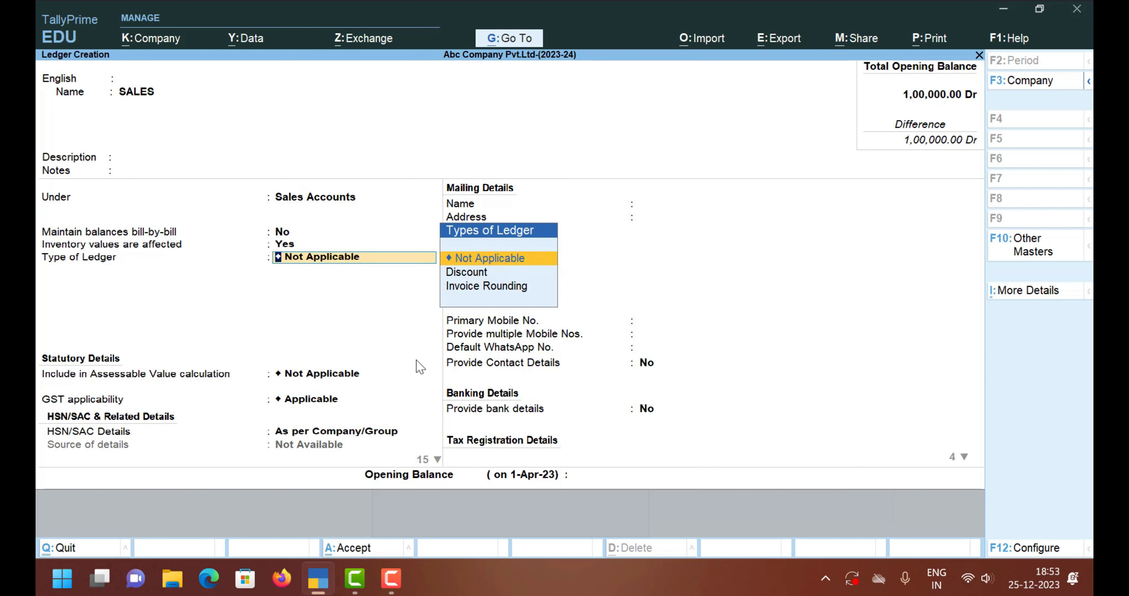
key("Return")
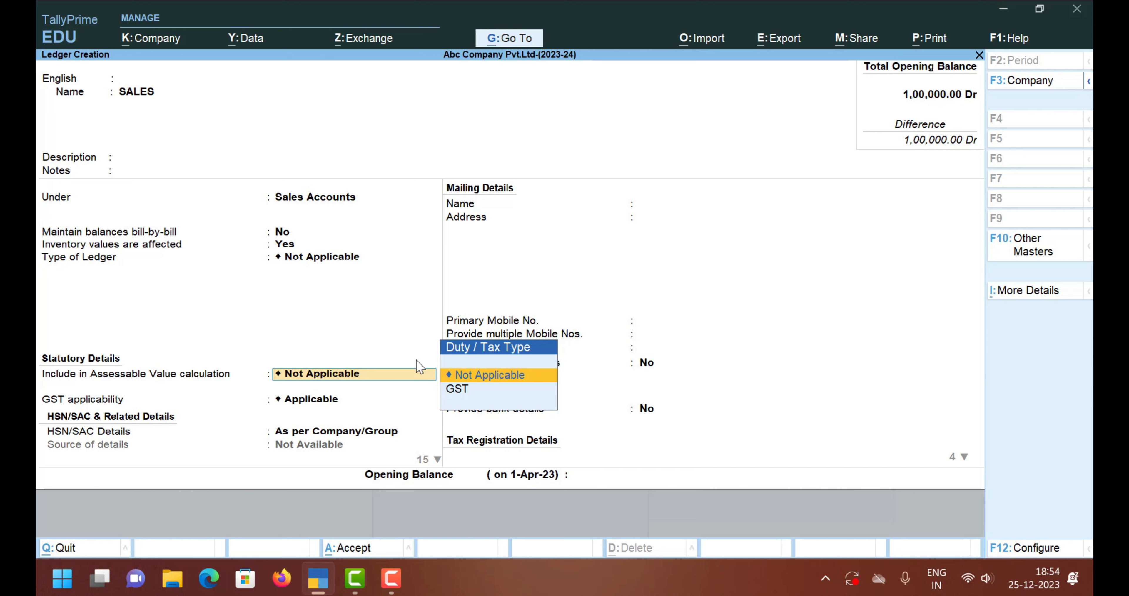
- Review the SALES ledger's assessable value, GST applicability, HSN/SAC, GST rate and type of supply settings
key("Return")
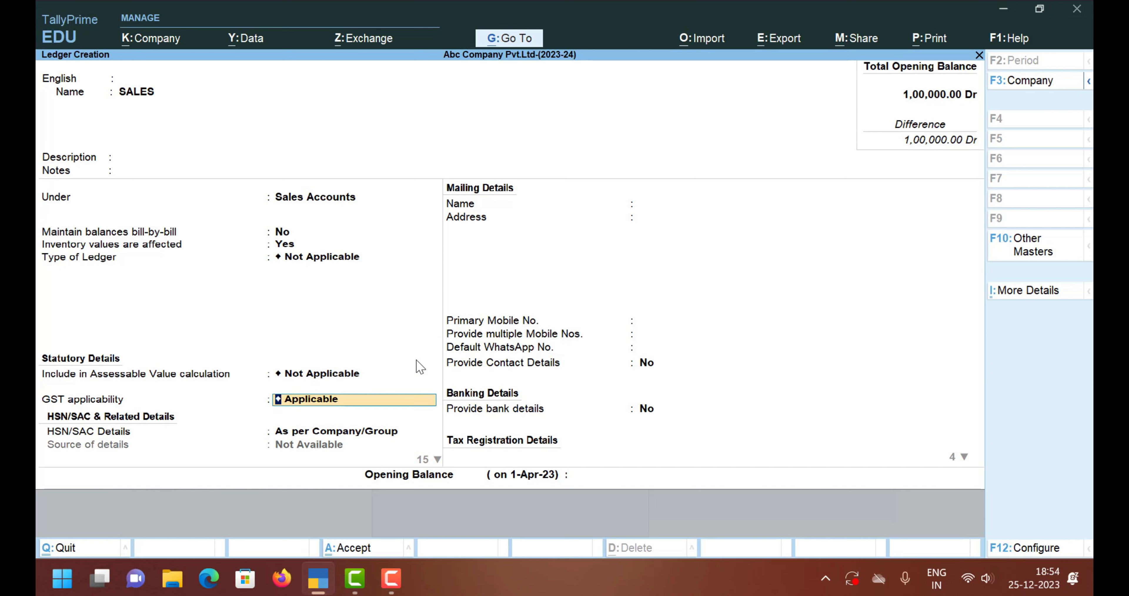
key("Return")
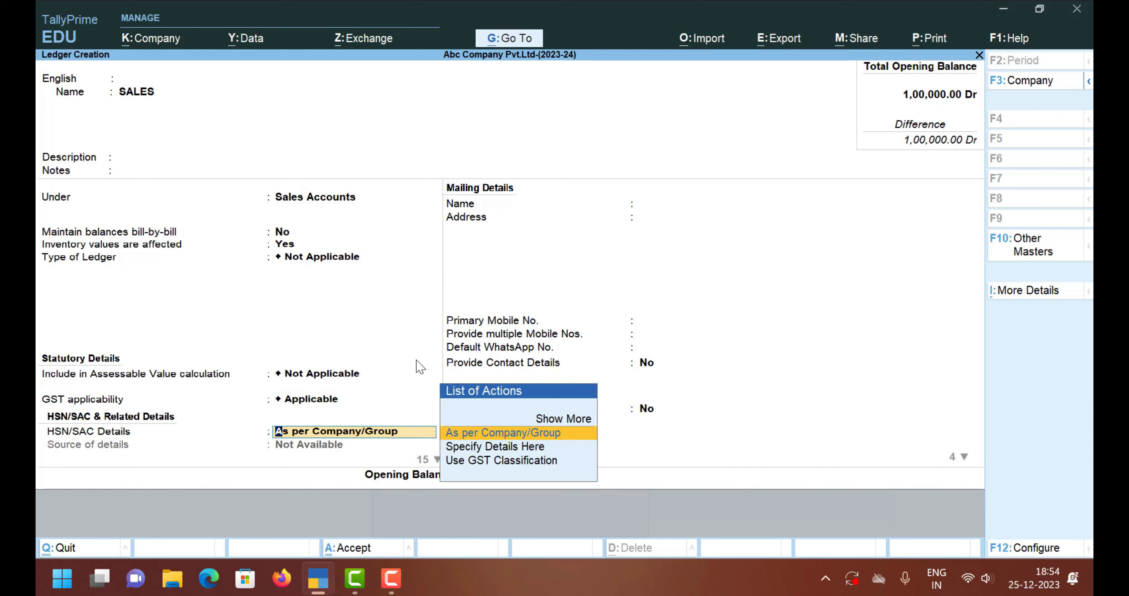
key("Return")
key("Return")
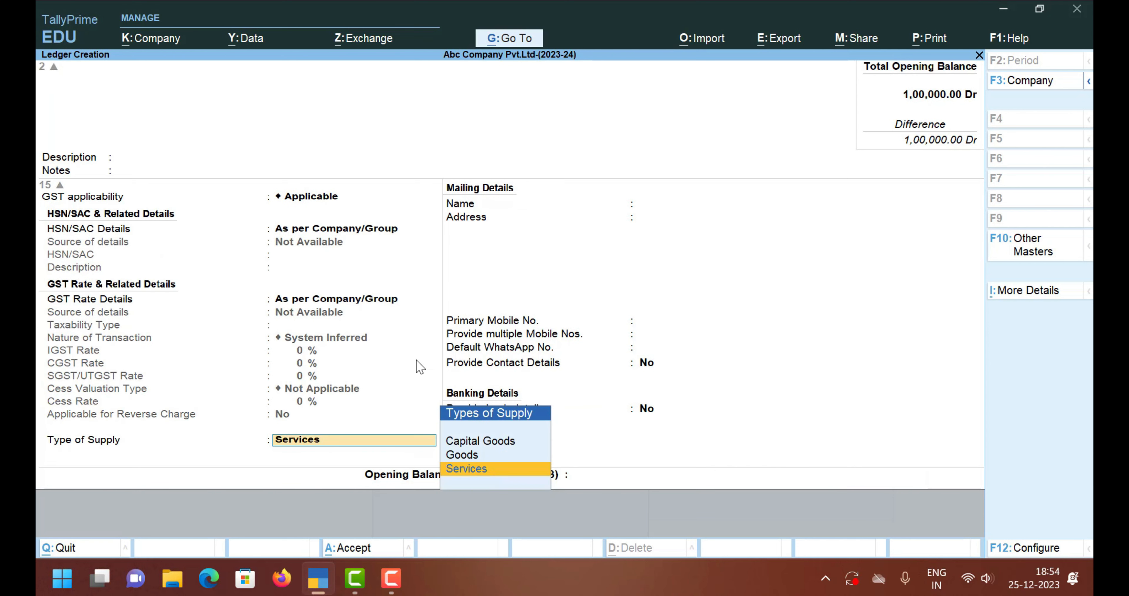
key("Return")
key("BackSpace")
key("BackSpace")
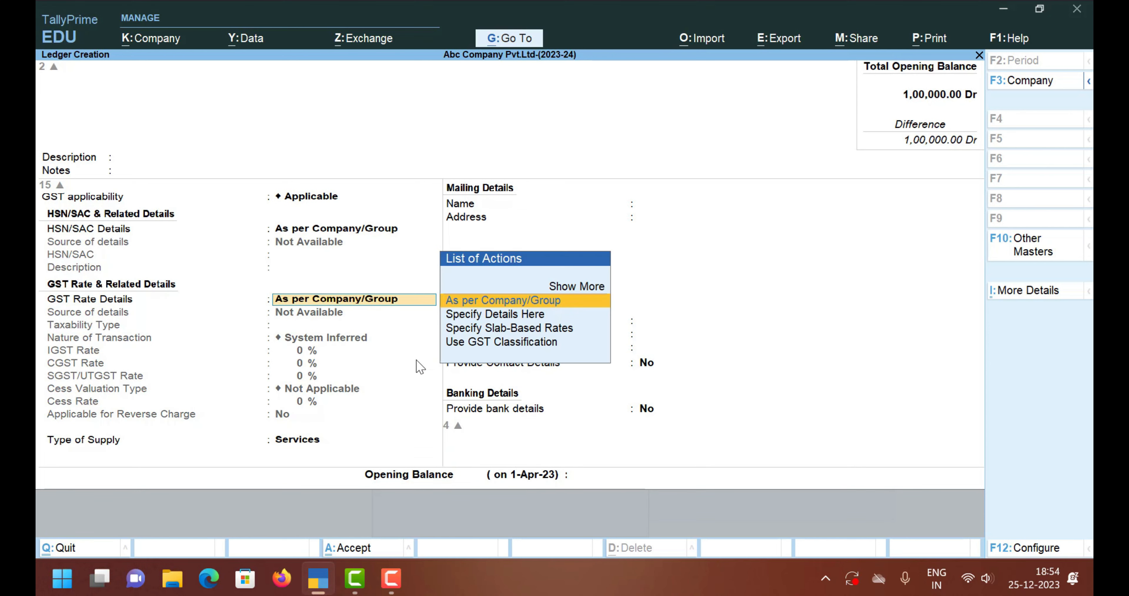
key("BackSpace")
key("BackSpace")
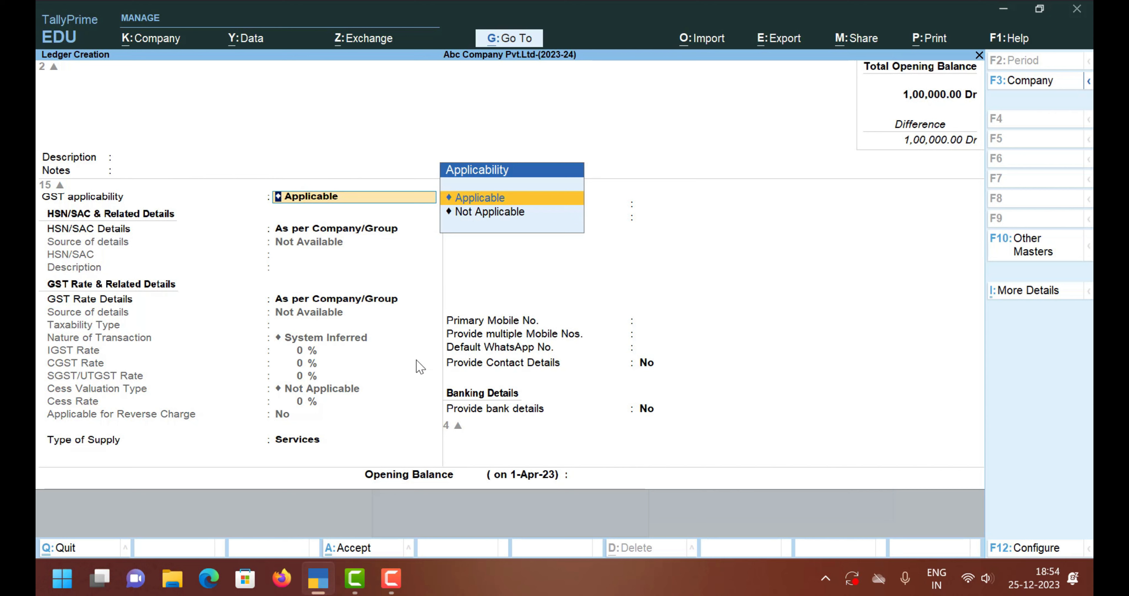
- Keep GST applicability at Applicable and set the SALES ledger's type of supply to Goods
key("Return")
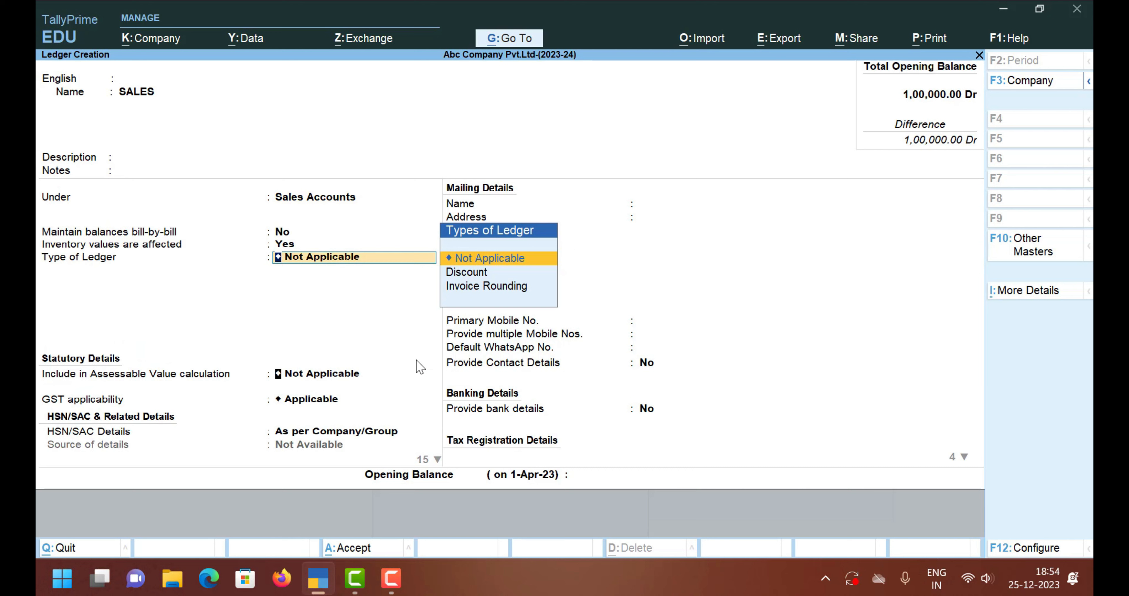
key("Return")
key("Return")
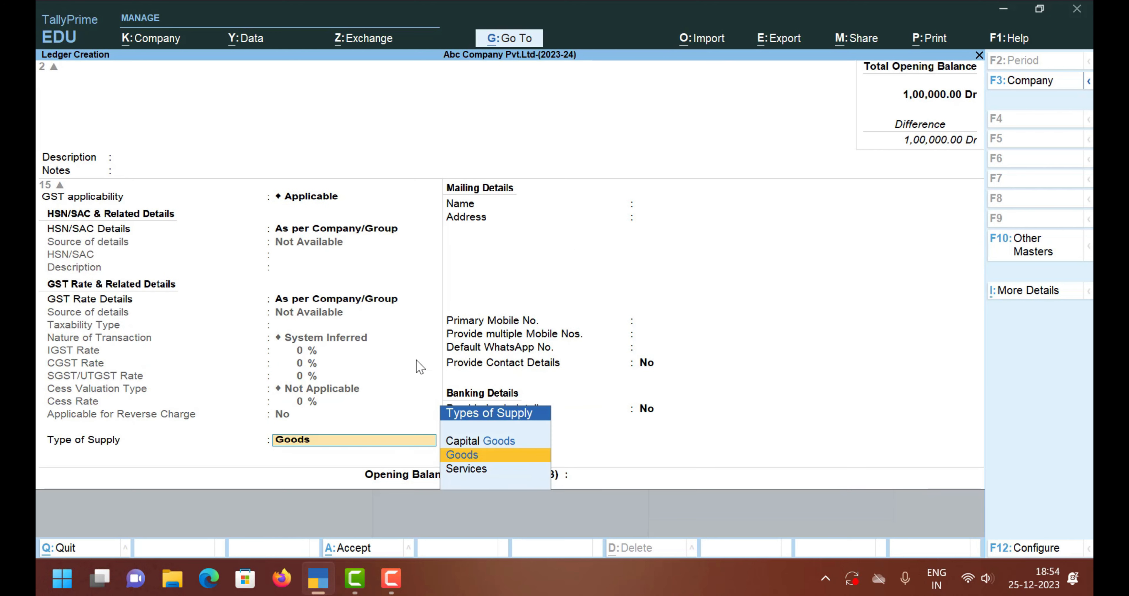
key("Return")
- Keep HSN/SAC and GST rate details As per Company/Group and bank details at No, and save the SALES ledger without an opening balance
key("BackSpace")
key("BackSpace")
key("BackSpace")
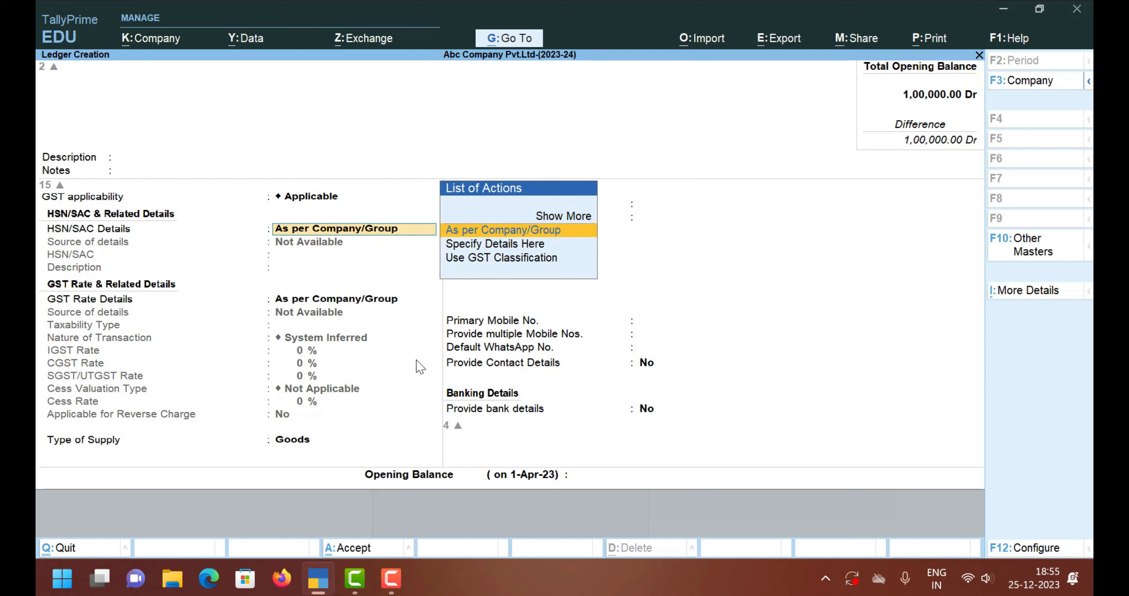
key("Down")
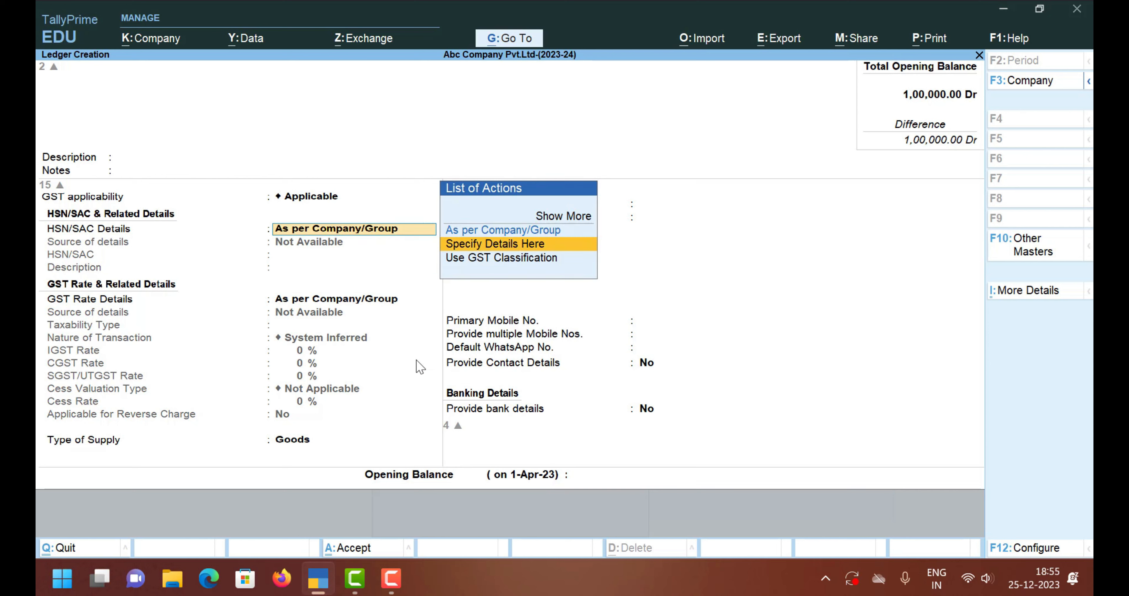
key("Up")
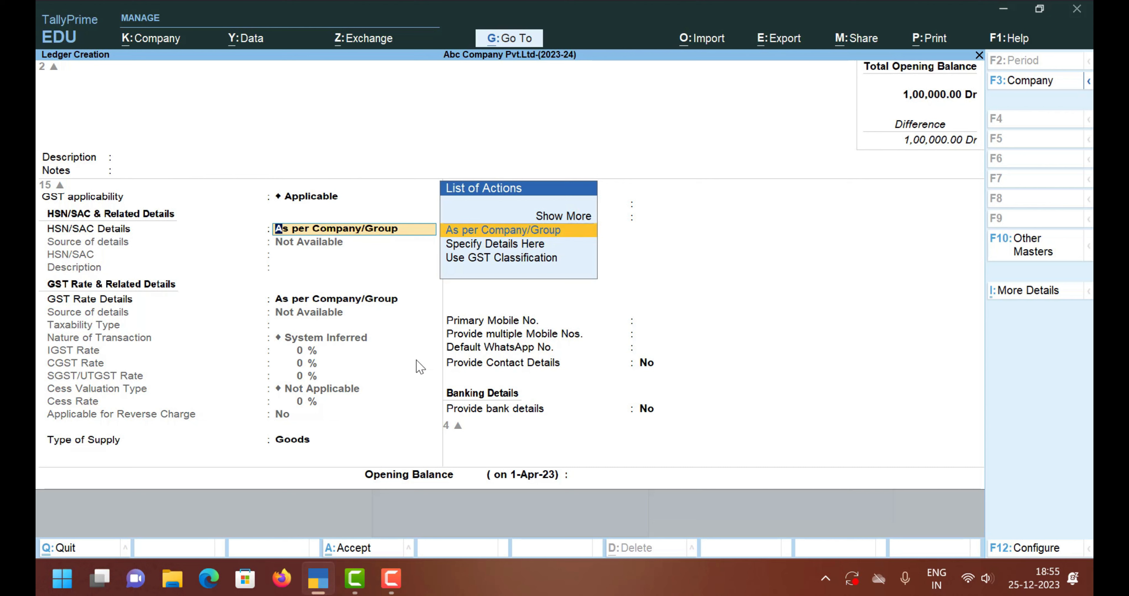
key("Return")
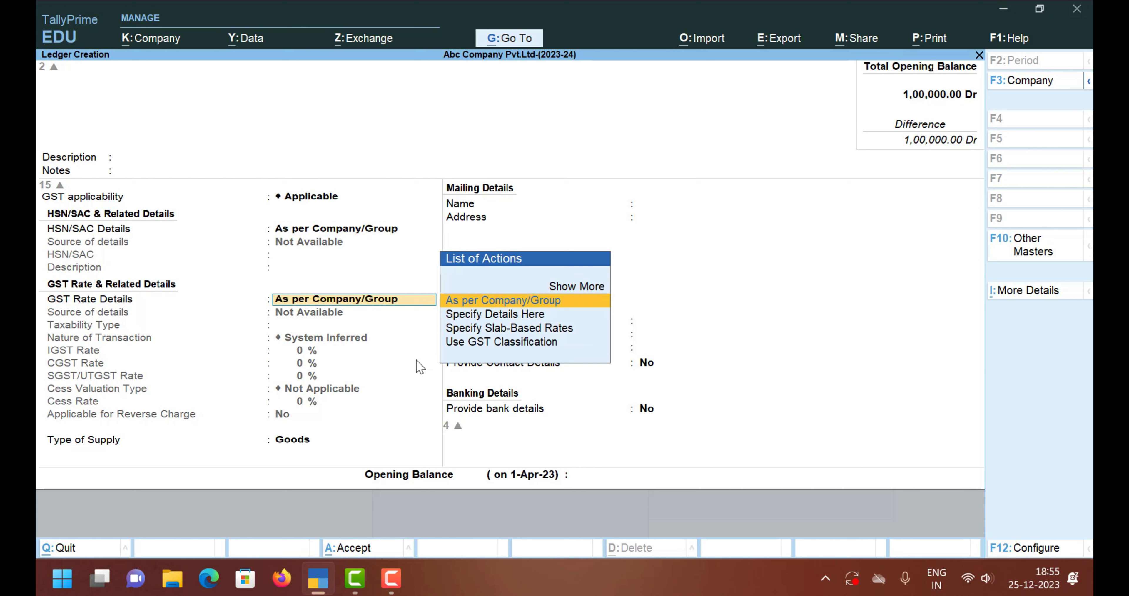
key("Return")
key("Return")
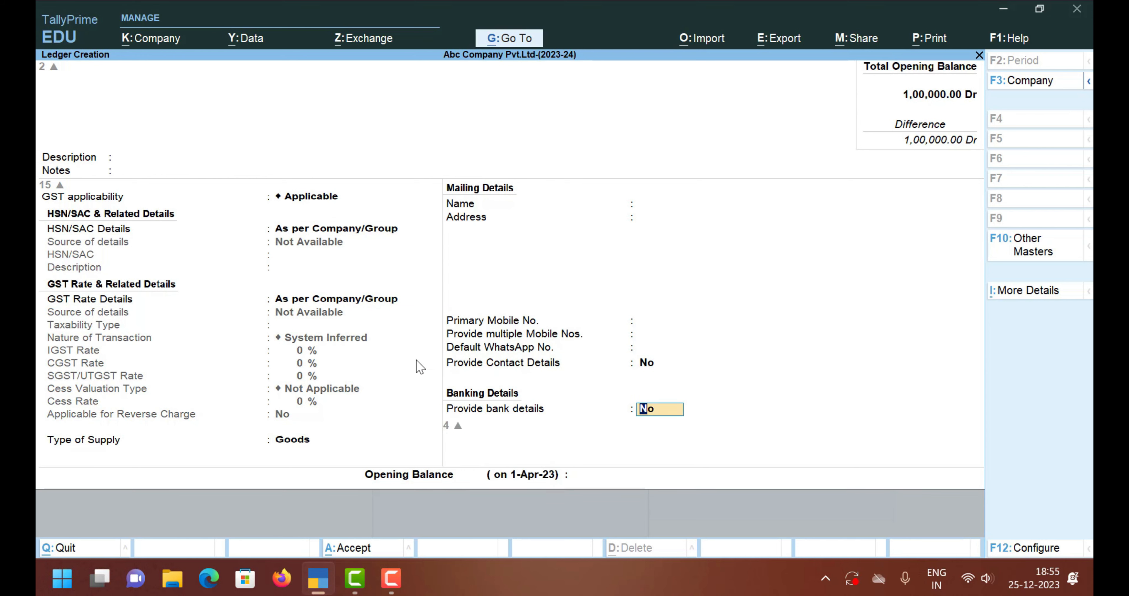
key("Return")
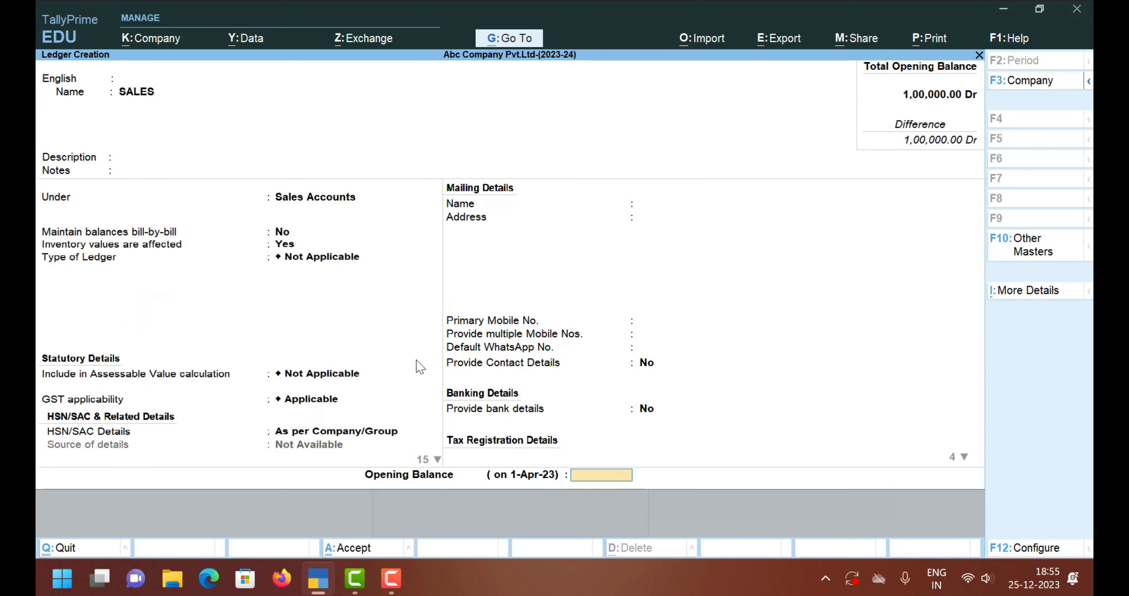
key("Return")
- Name the new ledger PURCHASE and assign it to the Purchase Accounts group
type("P")
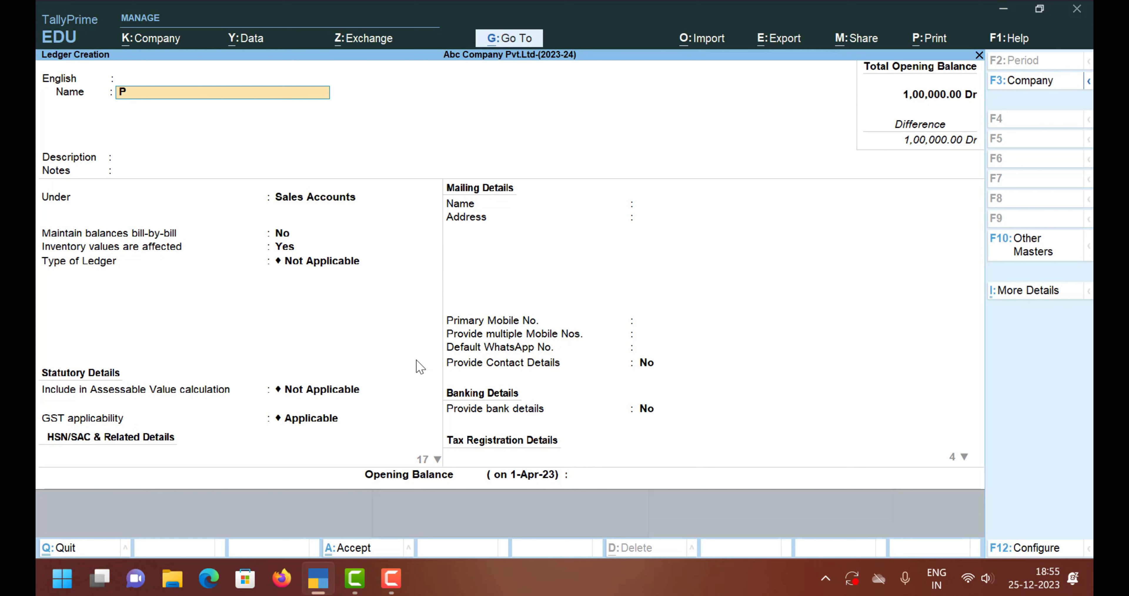
type("URCHASE")
key("Return")
key("Return")
key("Return")
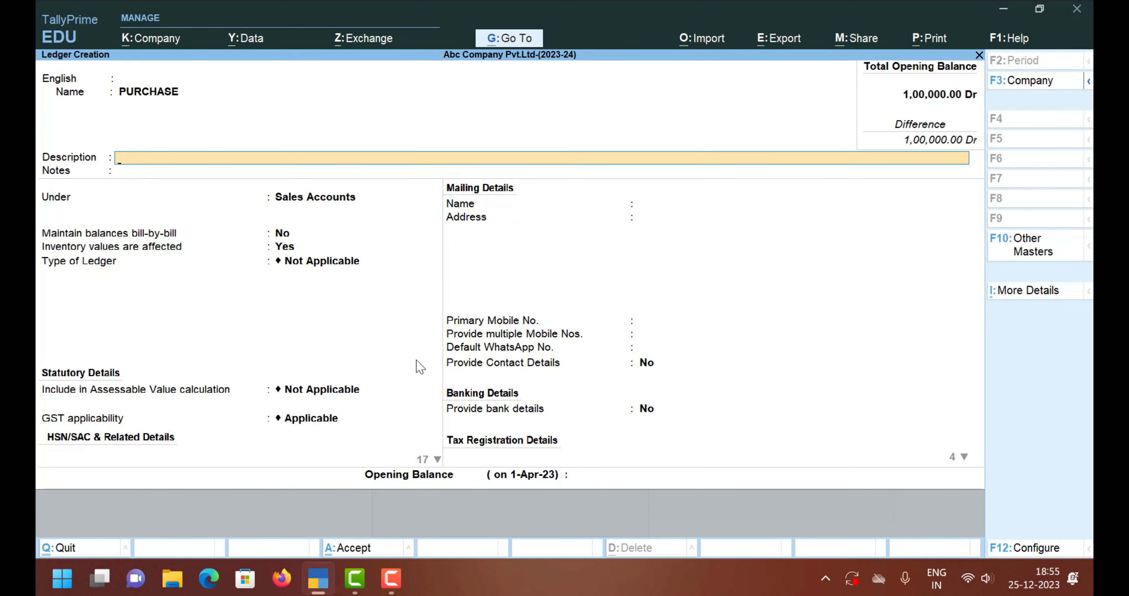
key("Return")
key("Return")
type("PUR")
key("Return")
- Keep the remaining default settings of the PURCHASE ledger and save it
key("Return")
key("Return")
key("Return")
key("Return")
key("Return")
key("Return")
key("Return")
key("Return")
key("Return")
key("Return")
key("Return")
key("Return")
key("Return")
key("Return")
key("Return")
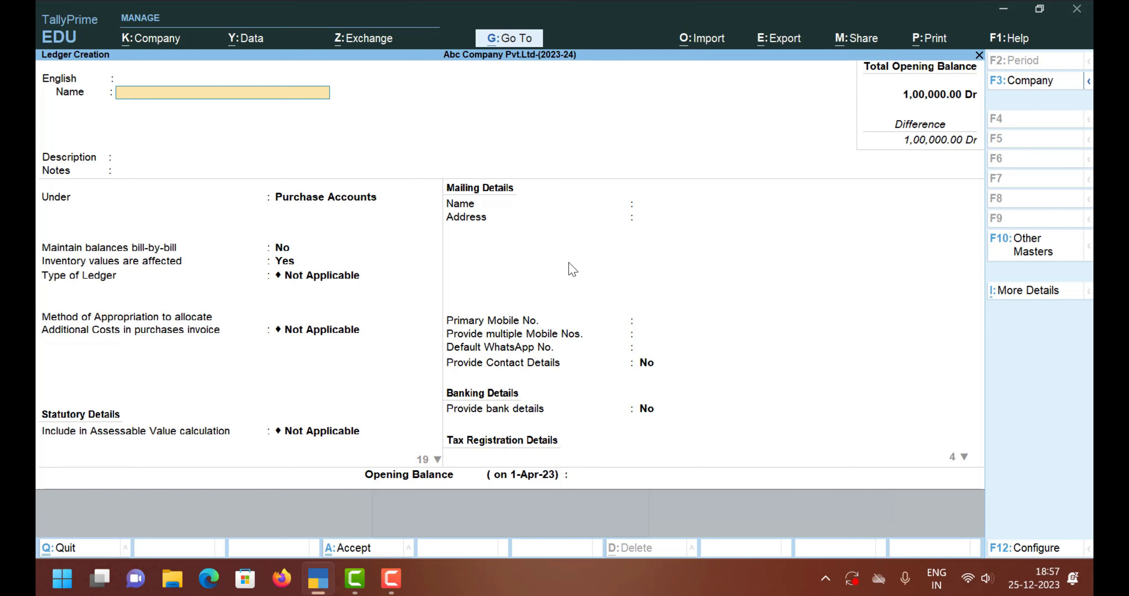
- Leave ledger creation and open the list of ledgers for alteration
key("Escape")
key("Escape")
key("Down")
key("Return")
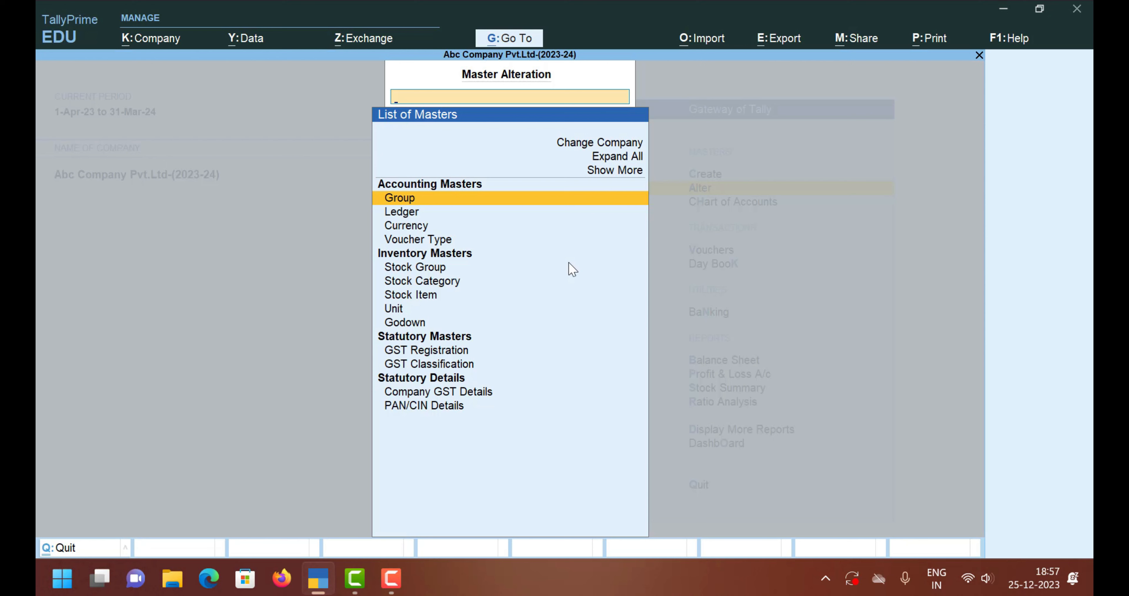
key("Down")
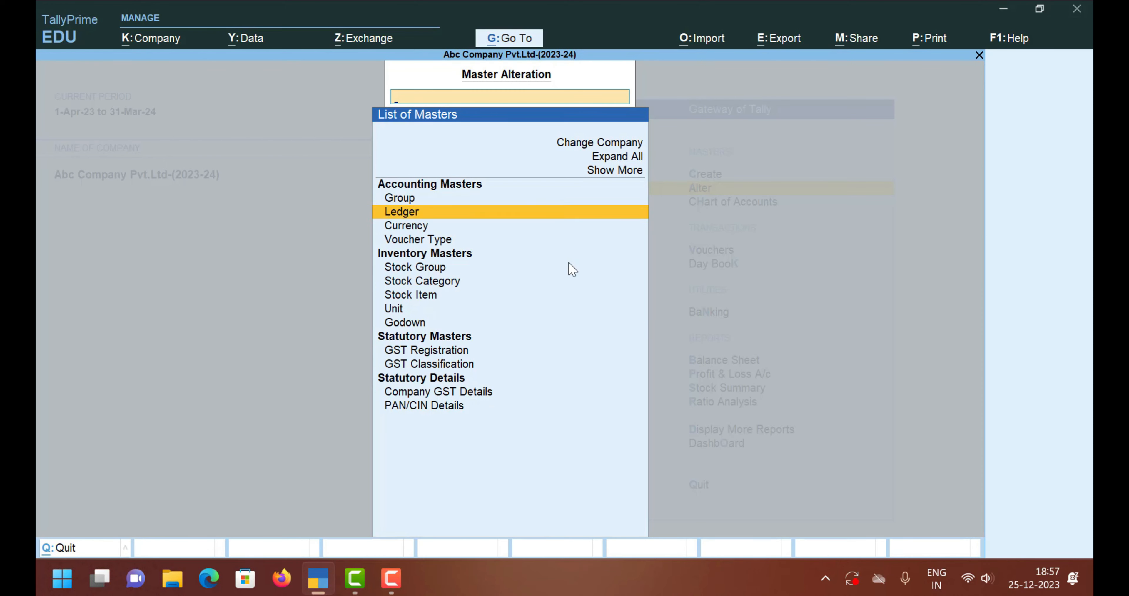
key("Return")
- Examine the list of ledgers created for the company, including PURCHASE, SALES, CGST, SGST and IGST
key("Down")
key("Down")
key("Down")
key("Down")
key("Down")
key("Down")
key("Down")
key("Down")
key("Down")
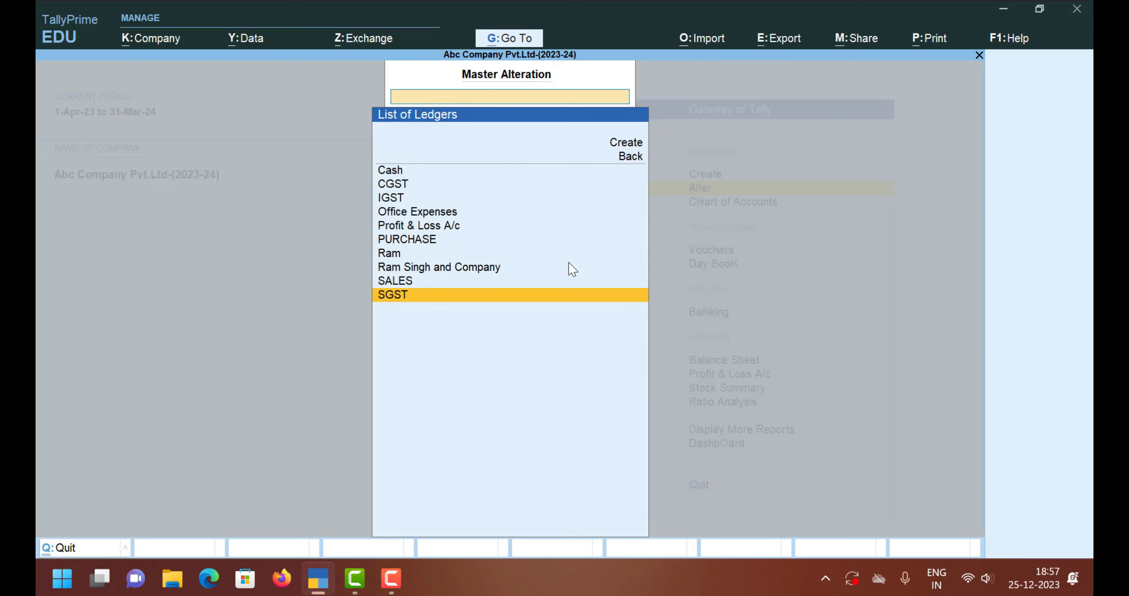
key("Up")
key("Up")
key("Up")
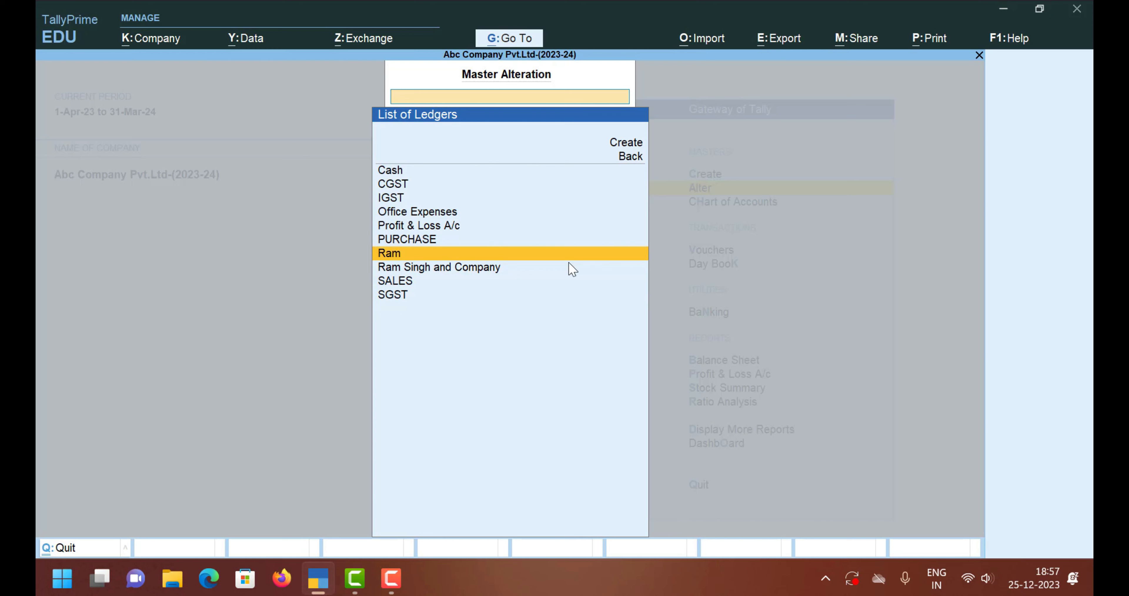
key("Up")
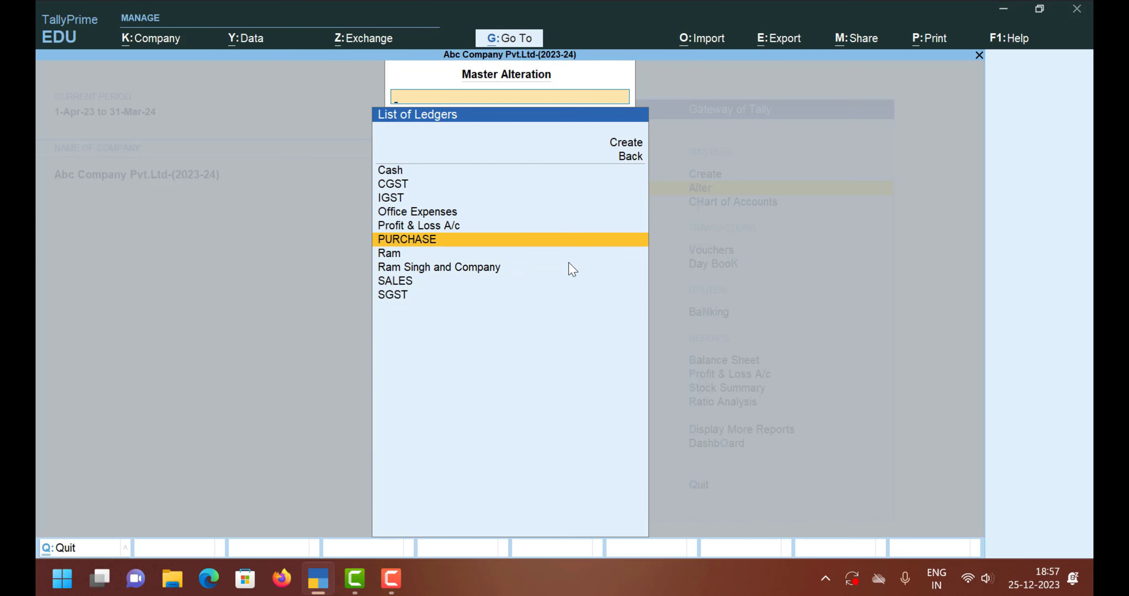
key("Up")
key("Up")
key("Up")
key("Up")
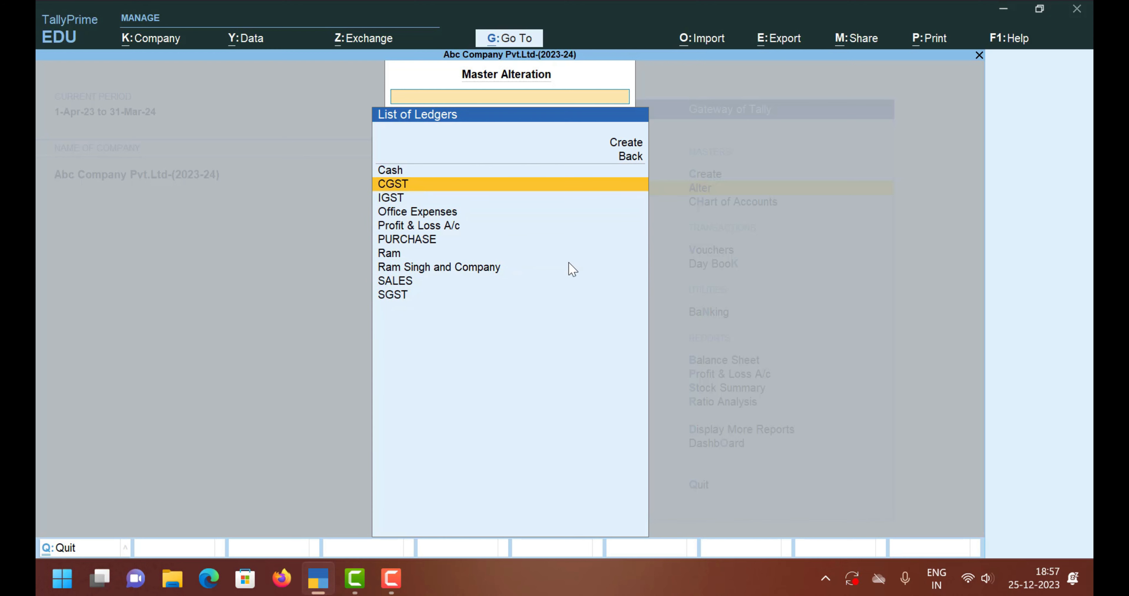
key("Down")
key("Down")
key("Down")
key("Up")
key("Up")
- Open the IGST ledger for alteration, review its duty type, tax type and rounding method, and return to the Gateway of Tally
key("Return")
key("Return")
key("Return")
key("Return")
key("Return")
key("Return")
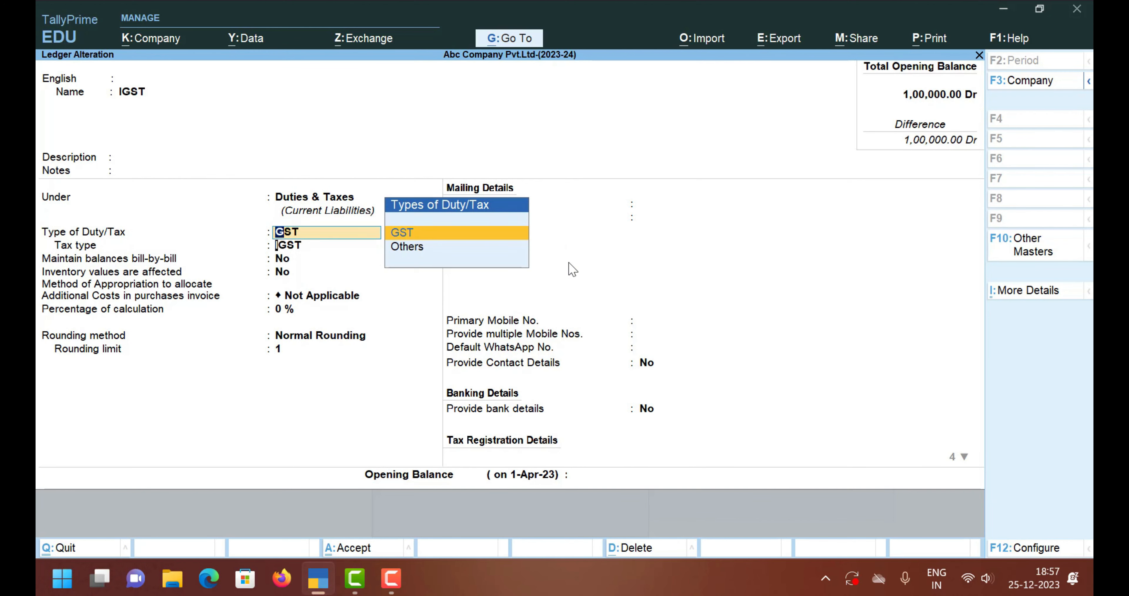
key("Return")
key("Return")
key("Return")
key("Return")
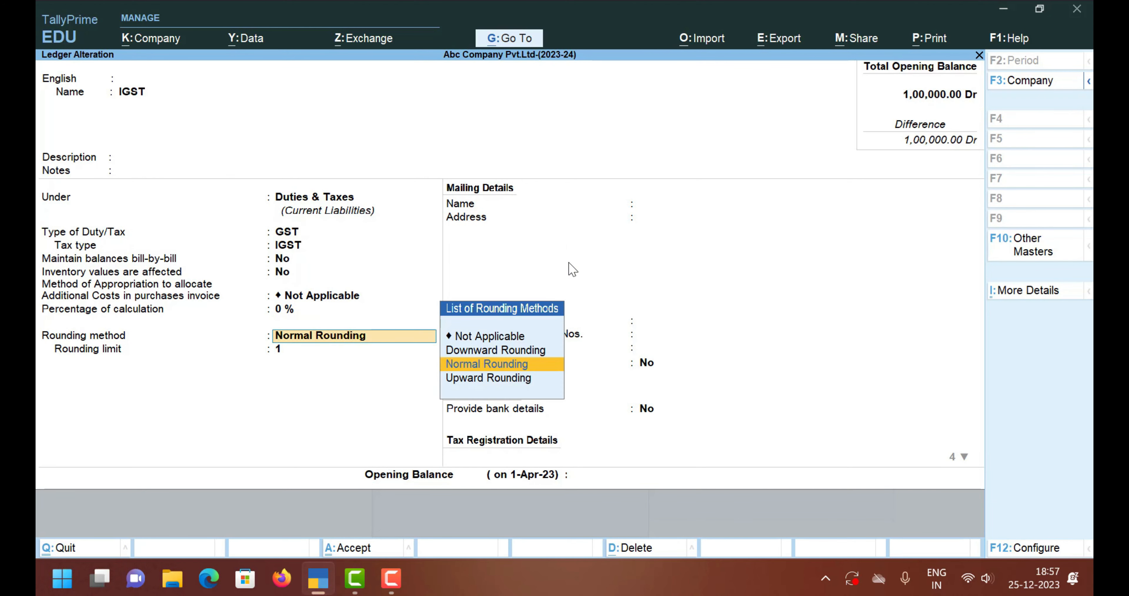
key("Escape")
key("Escape")
key("Escape")
key("Escape")
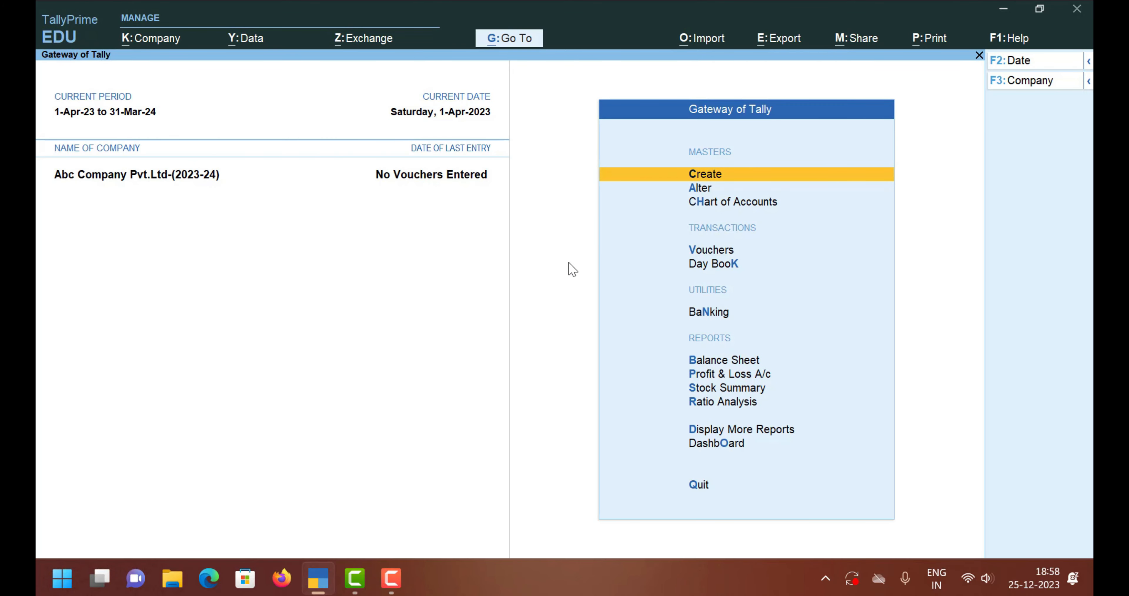